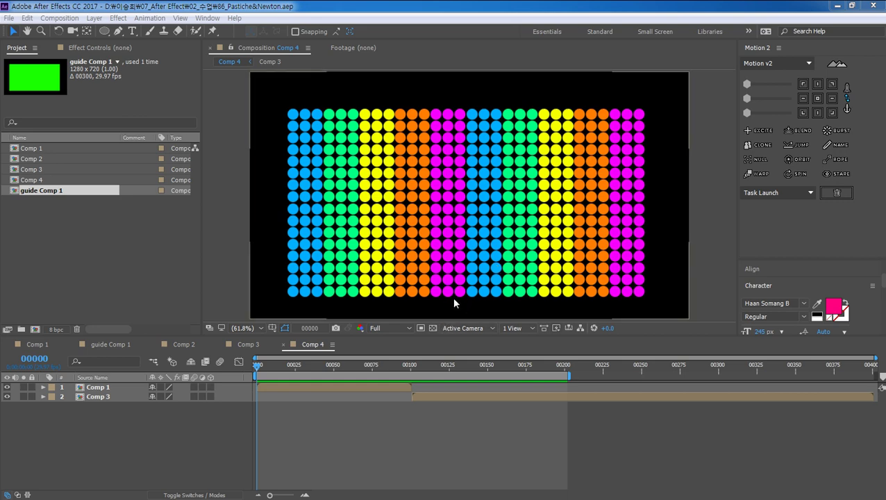
- Preview the finished Comp 4 animation and stop at frame 157, after the dots scatter
click(482, 446)
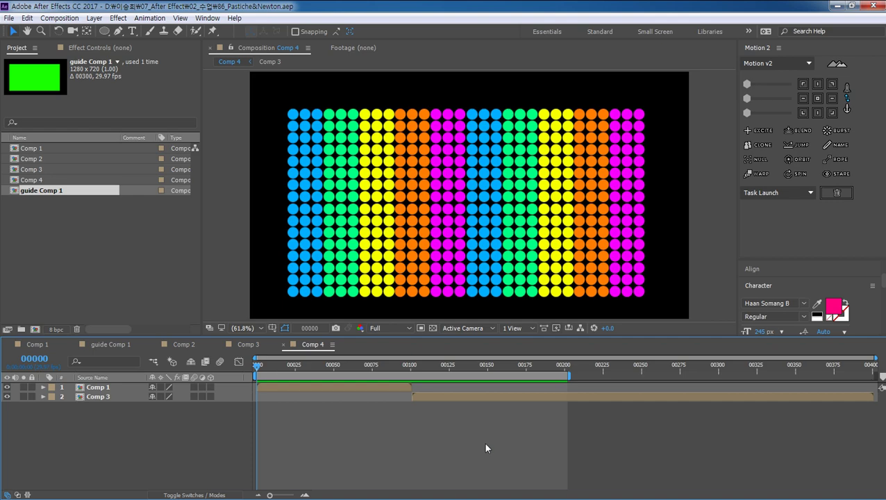
key(space)
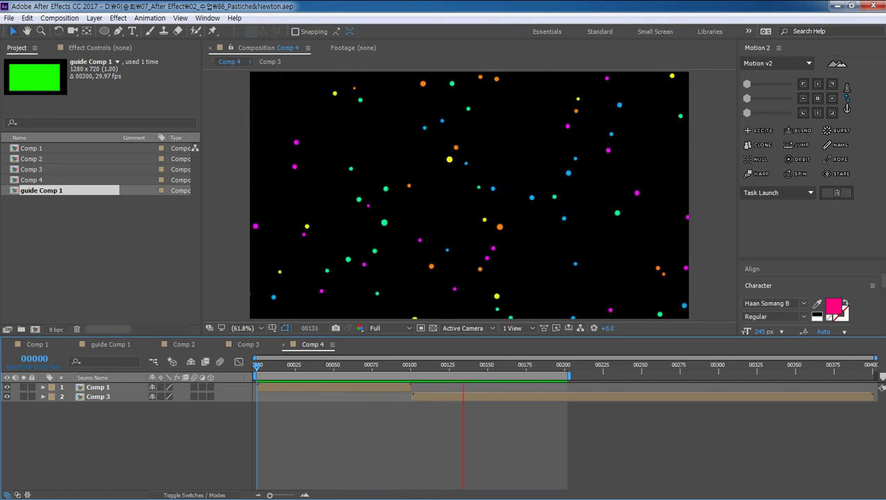
key(space)
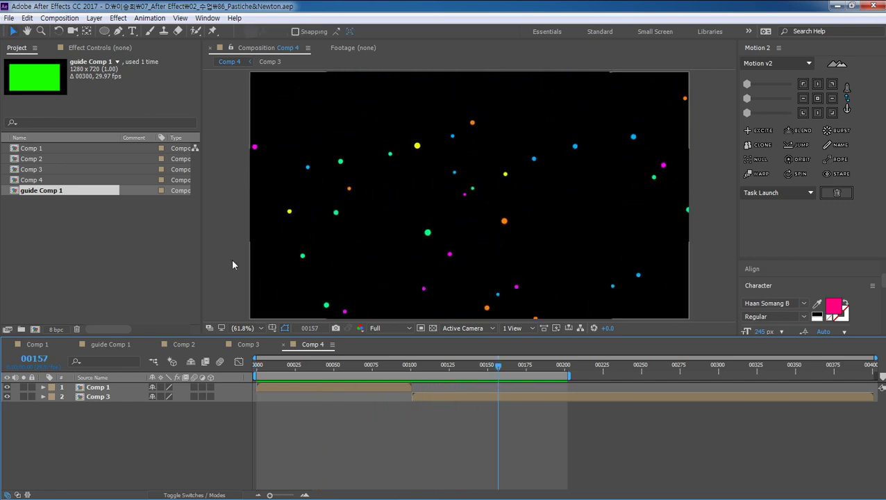
key(ctrl+o)
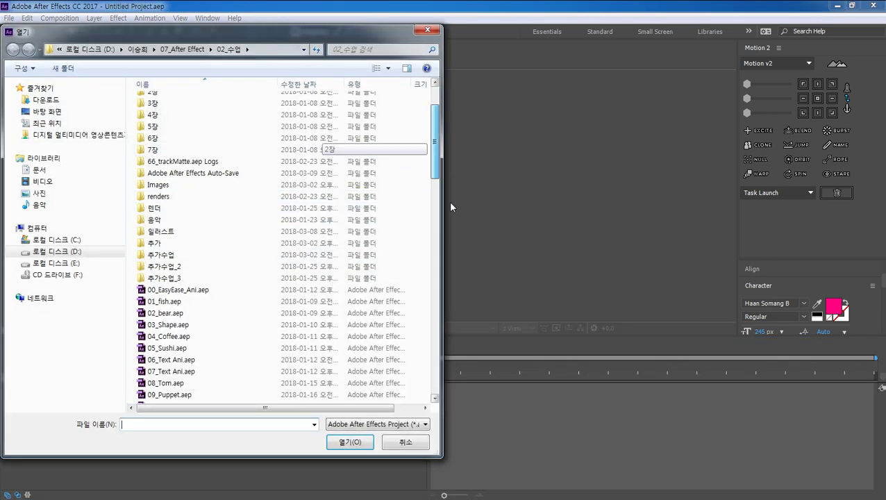
- Open the Pastiche&Newton.aep project from the 02_수업 folder
drag(431, 147, 476, 403)
click(170, 396)
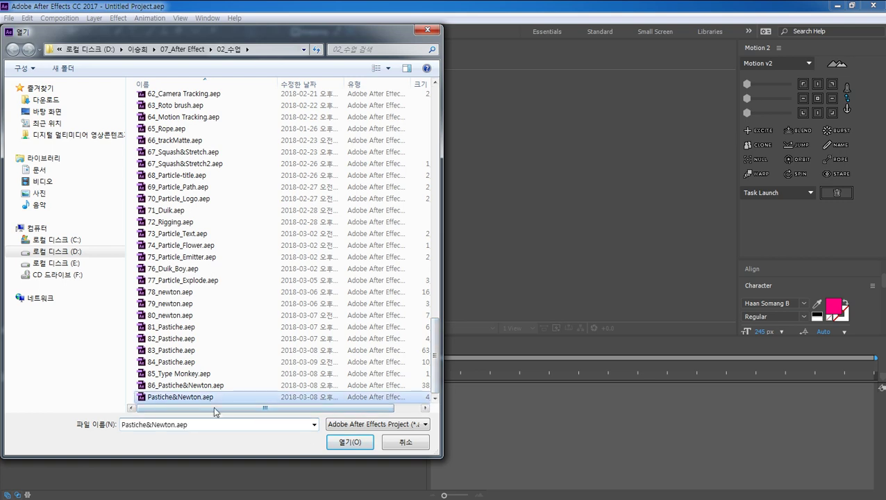
click(347, 442)
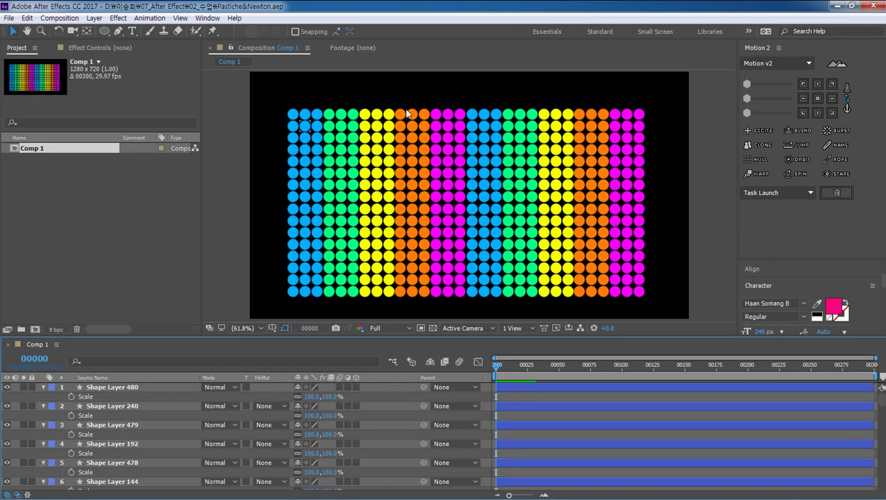
- Inspect the Shape Layer 480 and top-left dot layers in Comp 1, then deselect them
click(113, 387)
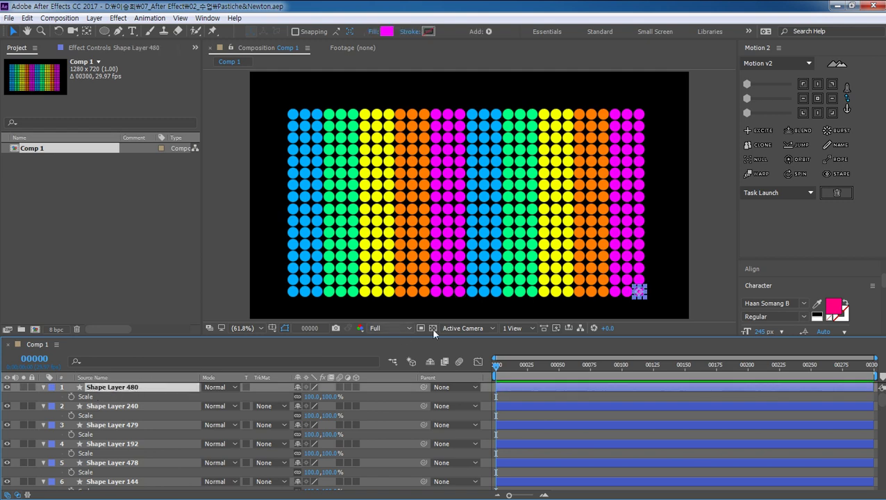
click(613, 306)
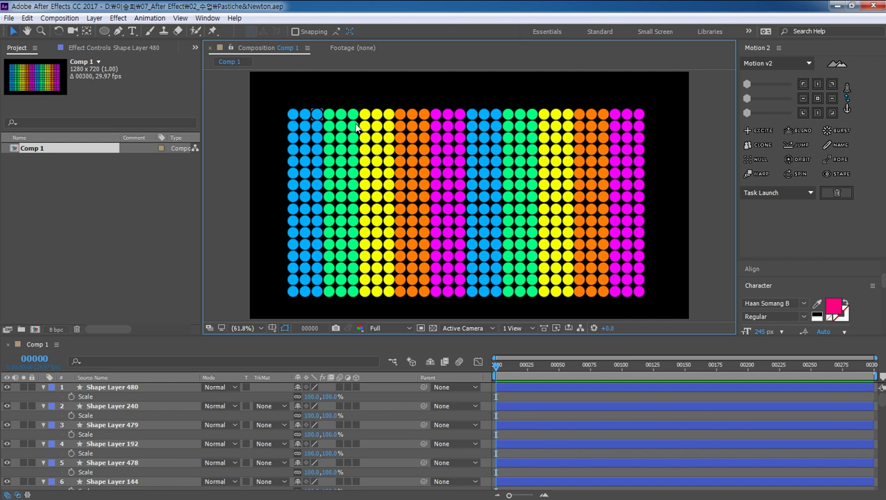
click(293, 116)
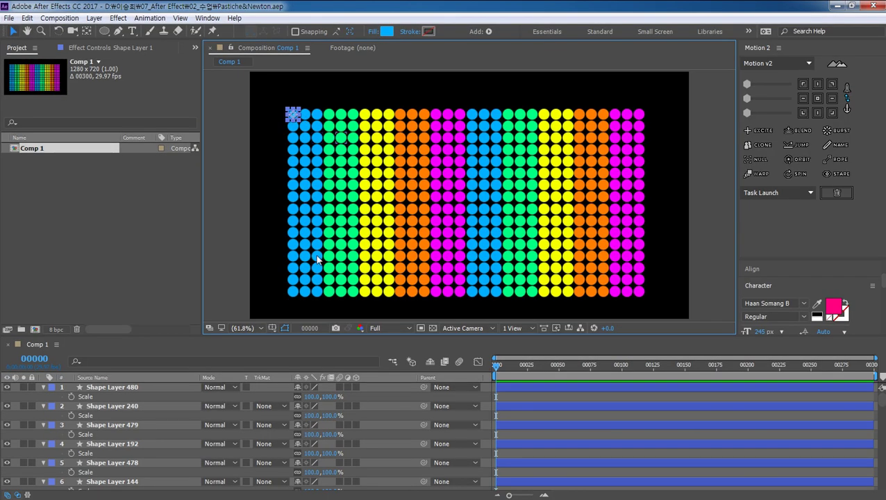
click(275, 312)
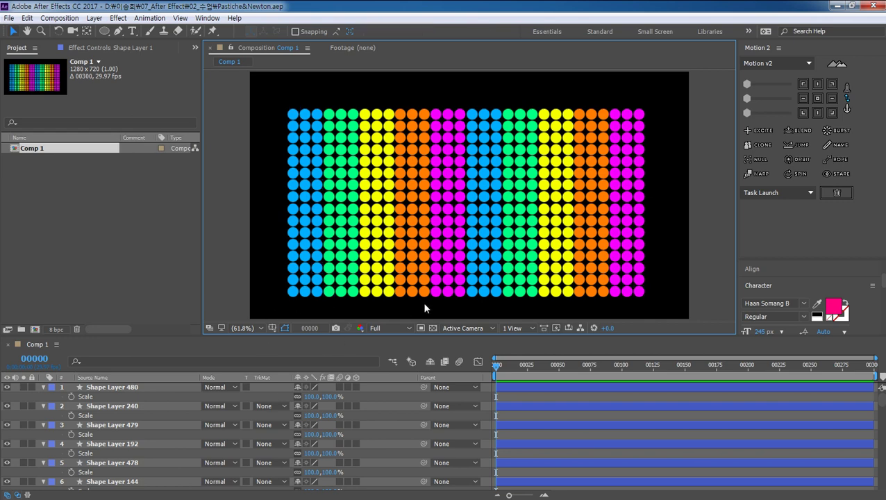
click(132, 31)
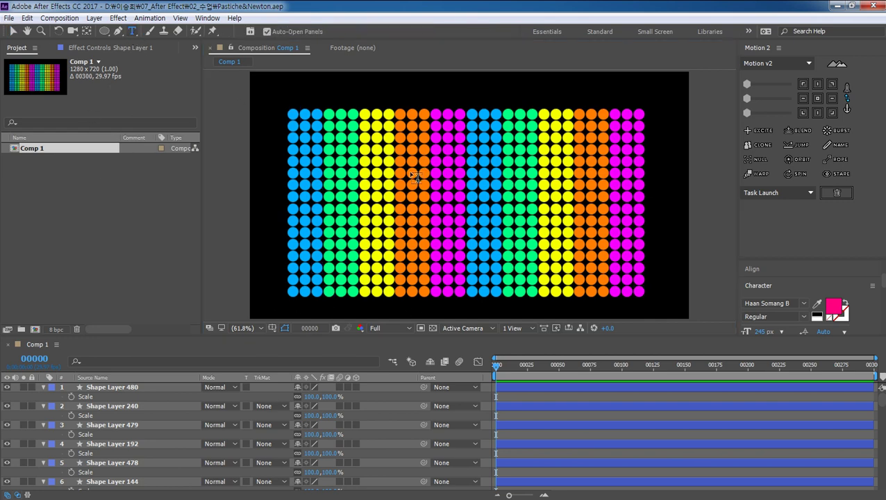
- Add a COLOR text layer and centre it over the dot grid
click(305, 221)
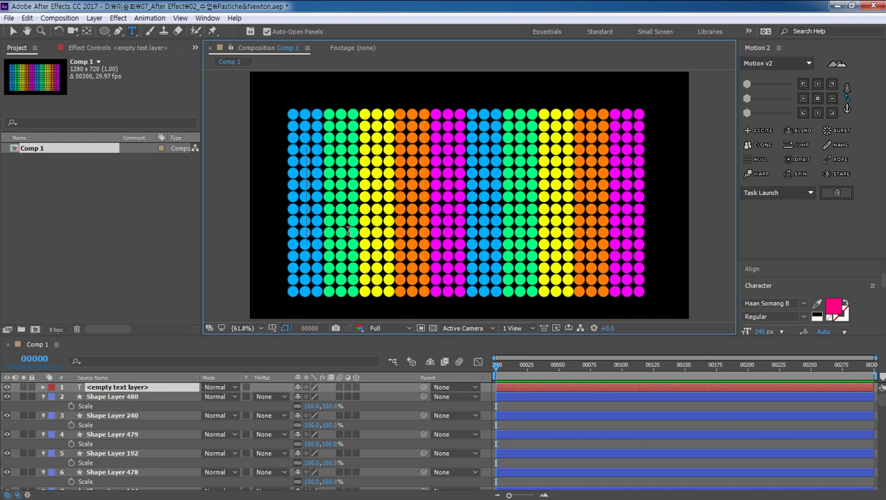
text(COLOR)
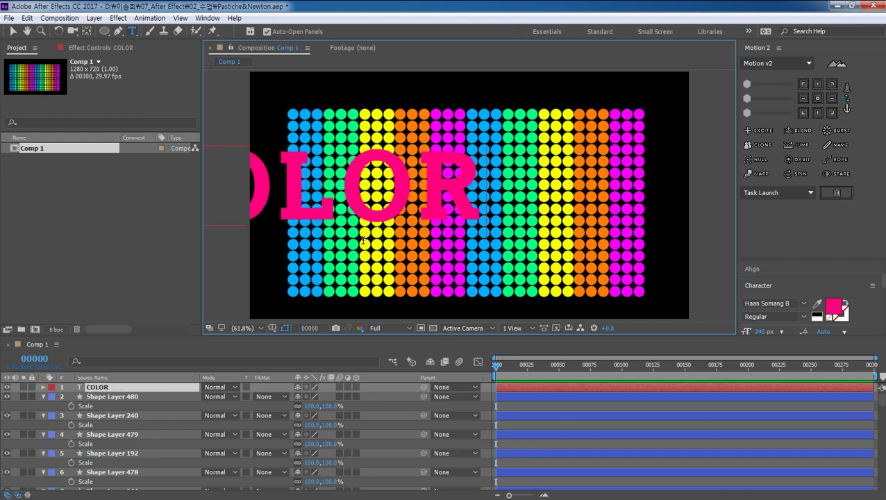
click(13, 31)
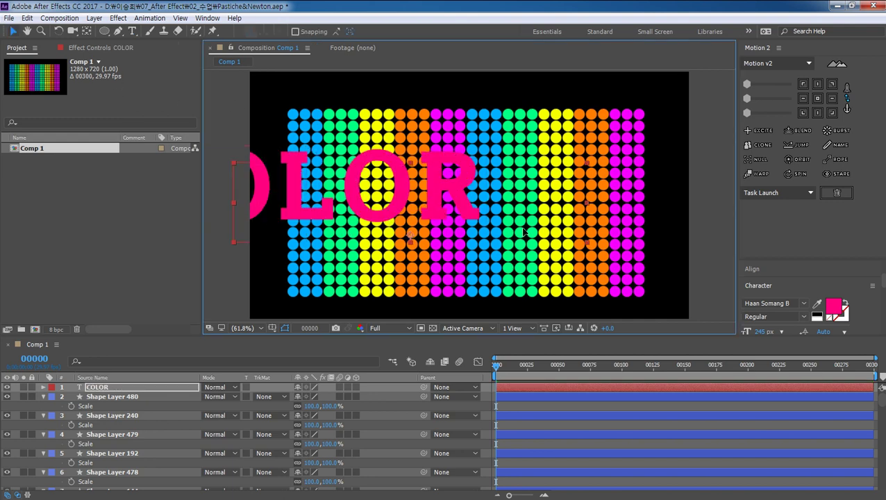
drag(310, 212, 445, 228)
drag(559, 229, 545, 234)
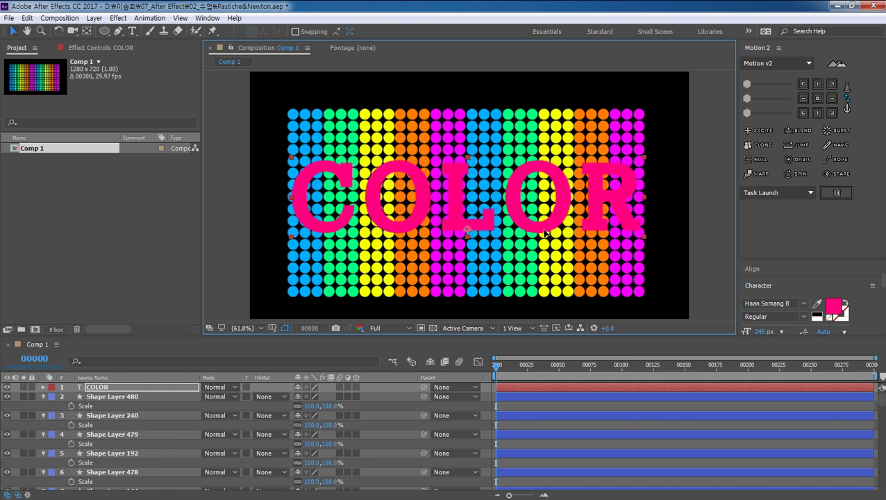
- Change the COLOR text fill colour from pink to white
click(830, 306)
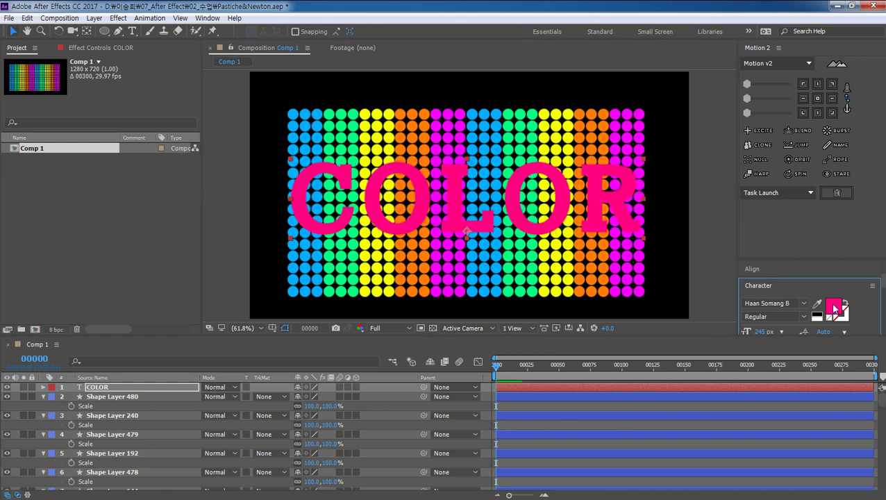
drag(456, 215, 433, 199)
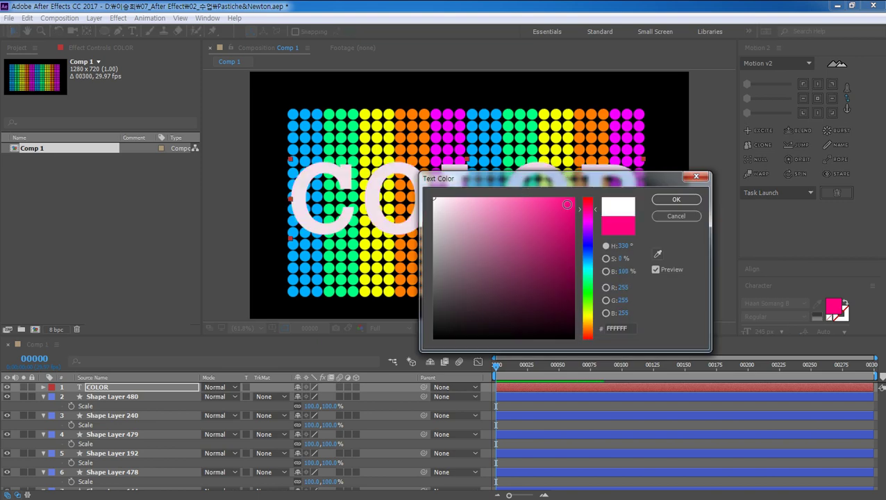
click(675, 199)
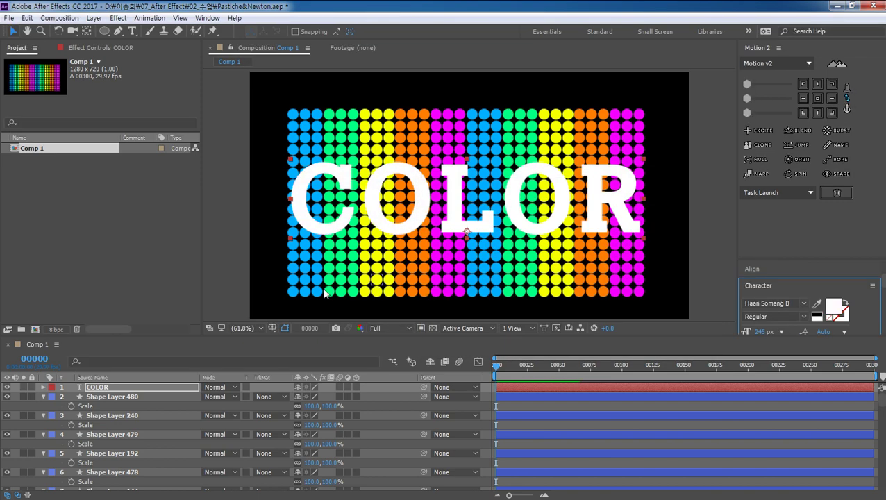
click(411, 232)
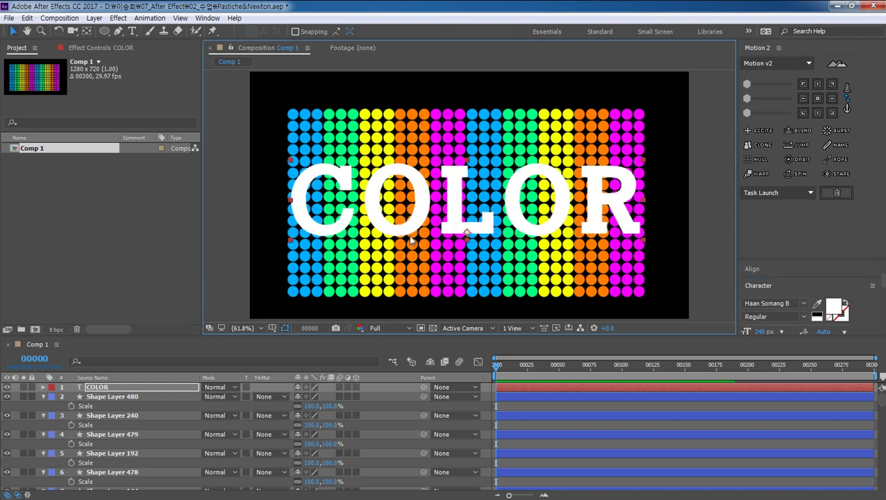
- Pre-compose the COLOR layer into COLOR Comp 1, shifted to start at frame 12
click(91, 390)
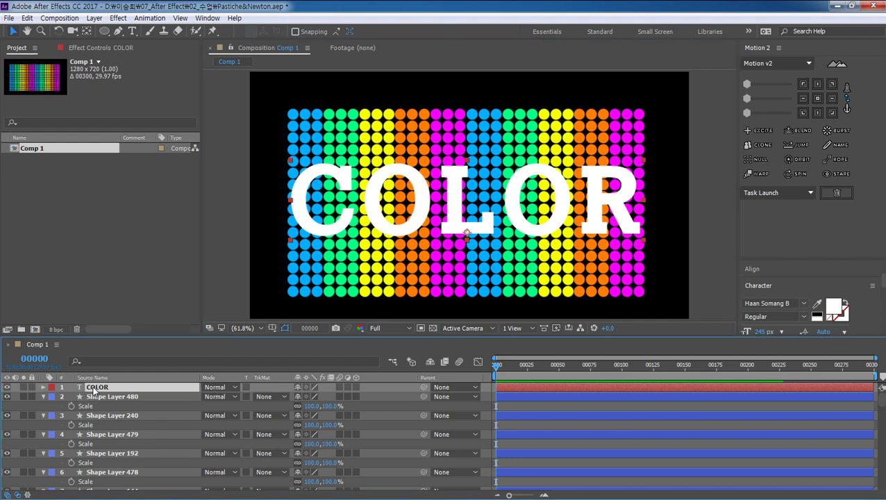
right_click(92, 391)
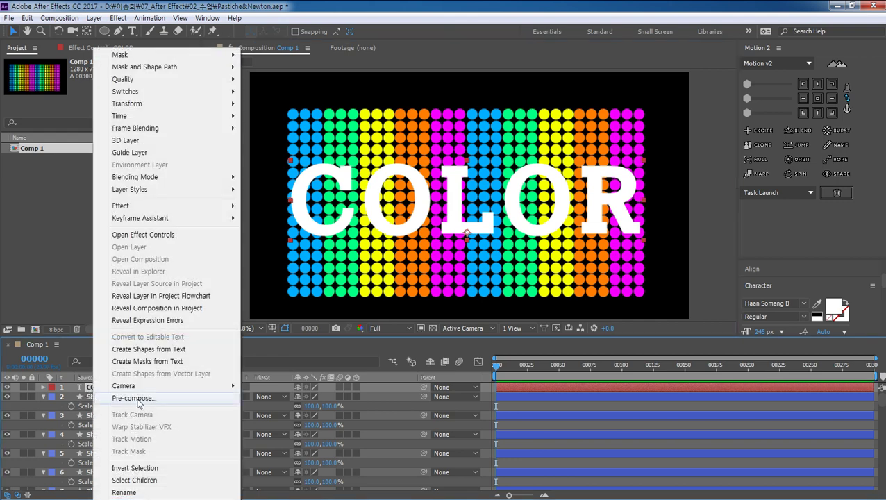
click(136, 400)
click(494, 340)
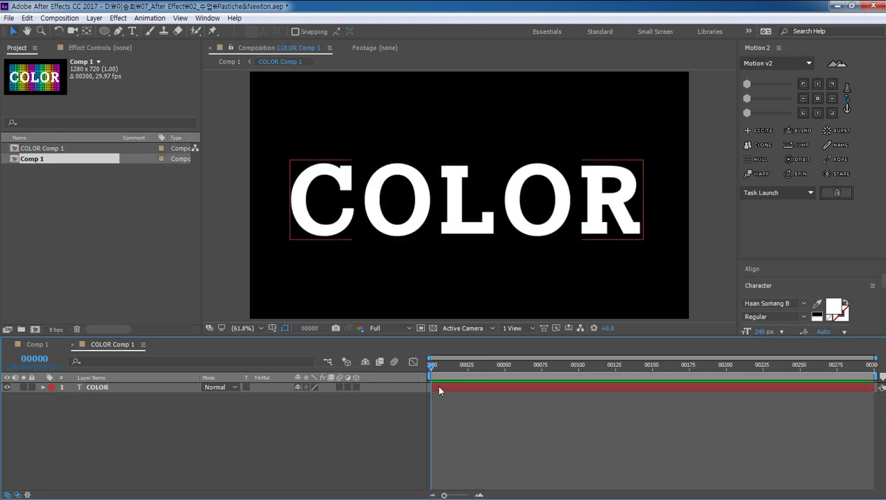
mouse_move(437, 385)
mouse_down()
mouse_move(454, 385)
mouse_move(446, 364)
mouse_up()
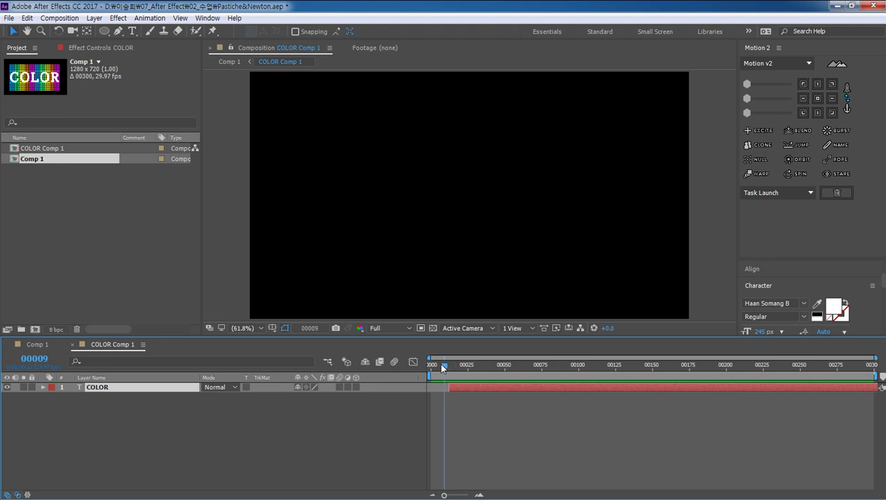
click(38, 343)
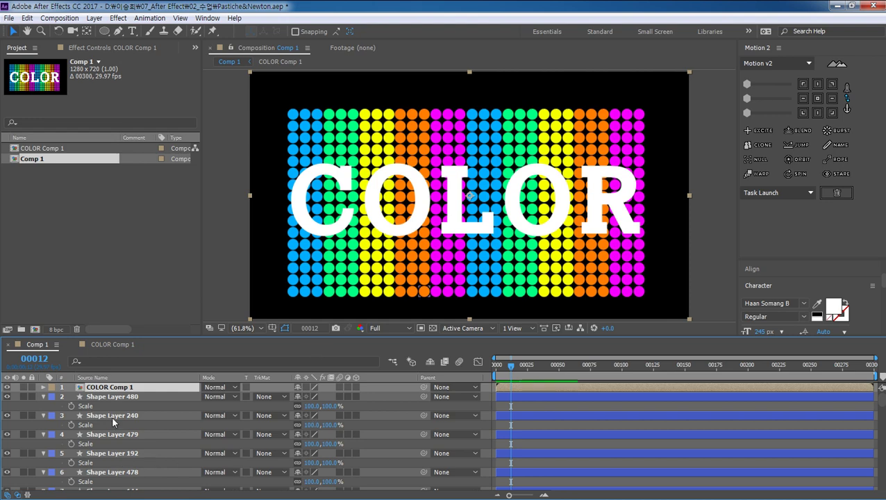
- Apply the Pastiche (Pro) effect to the COLOR Comp 1 layer
click(119, 18)
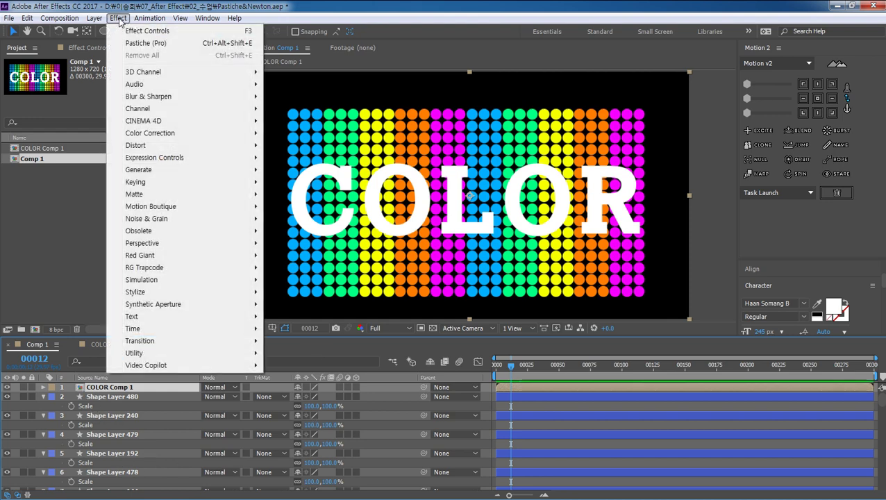
mouse_move(174, 209)
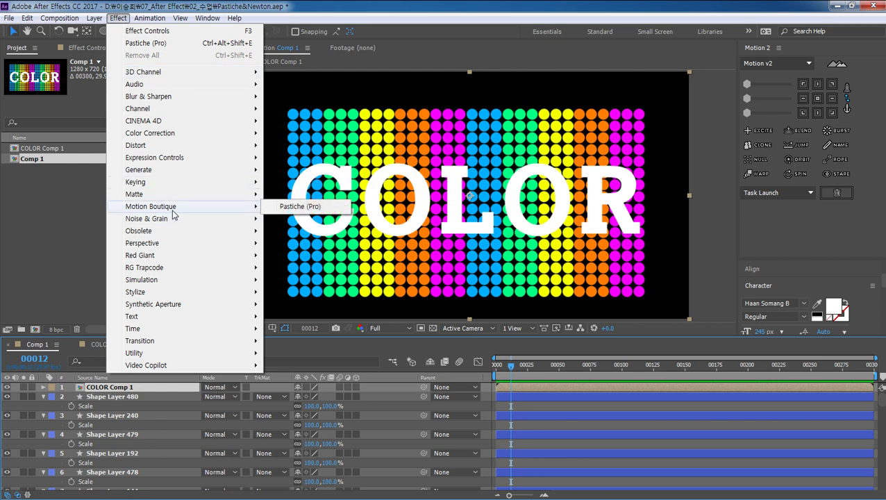
click(305, 208)
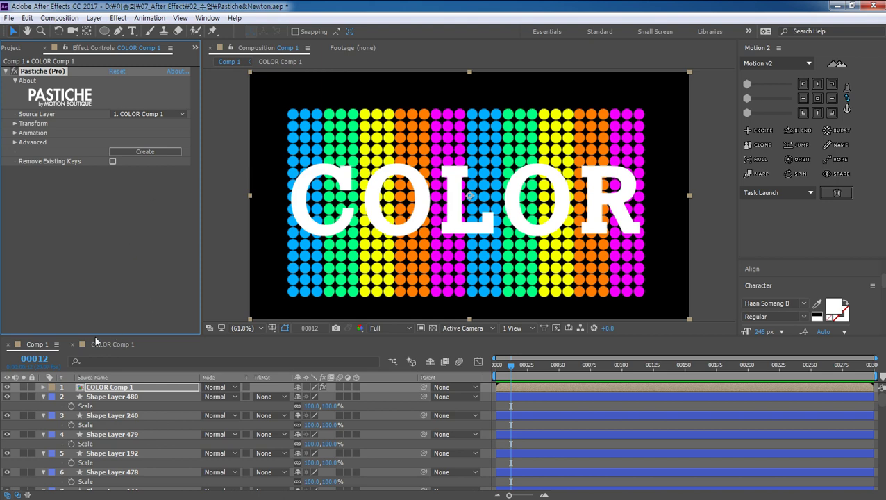
- Jump to frame 20 and select the COLOR Comp 1 layer
click(42, 359)
text(20)
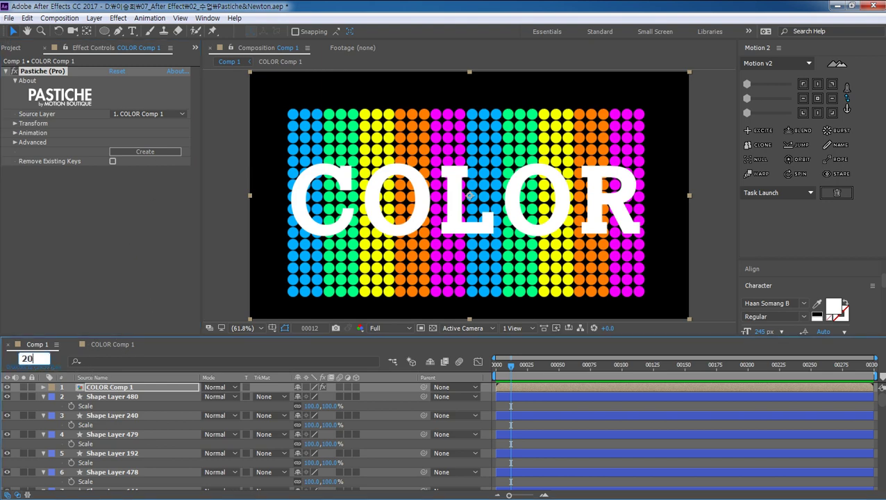
key(Return)
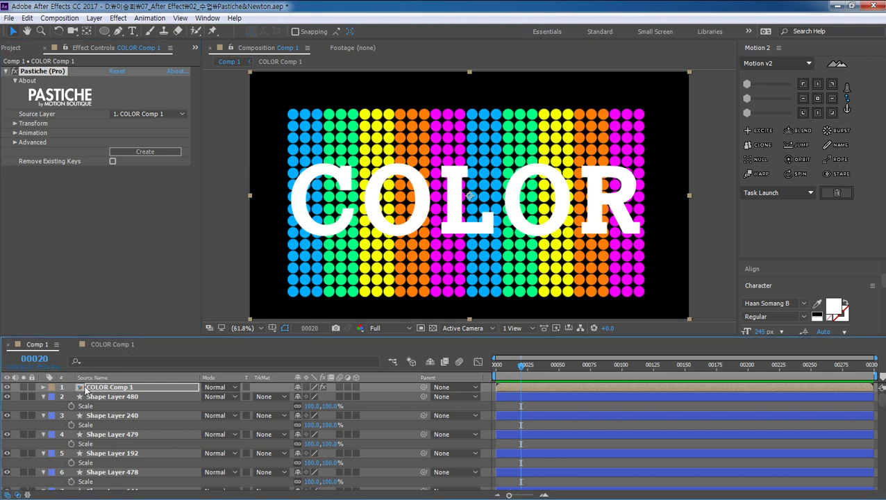
click(86, 387)
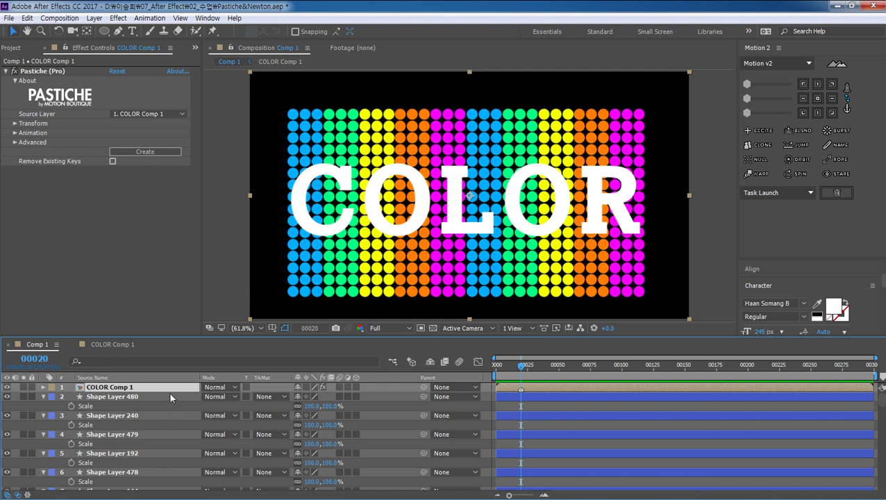
- At frame 20, keyframe Pastiche Position and Scale set to Use Previous Value
click(15, 123)
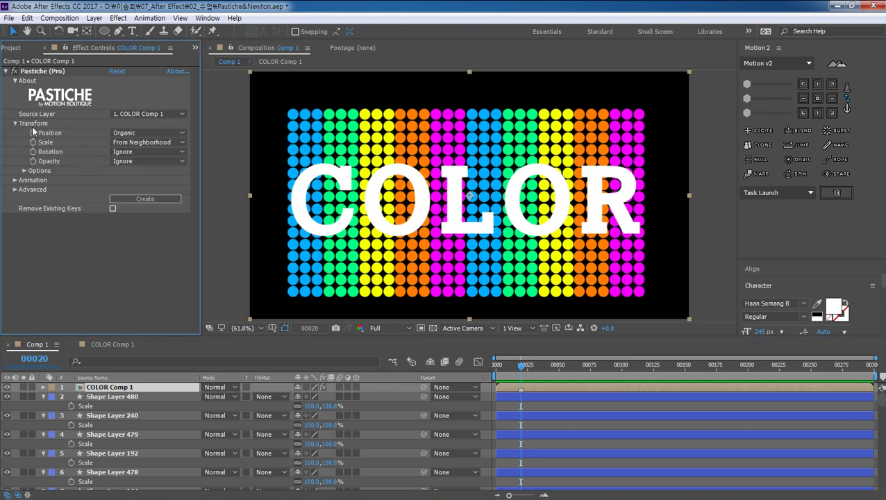
click(32, 132)
click(33, 142)
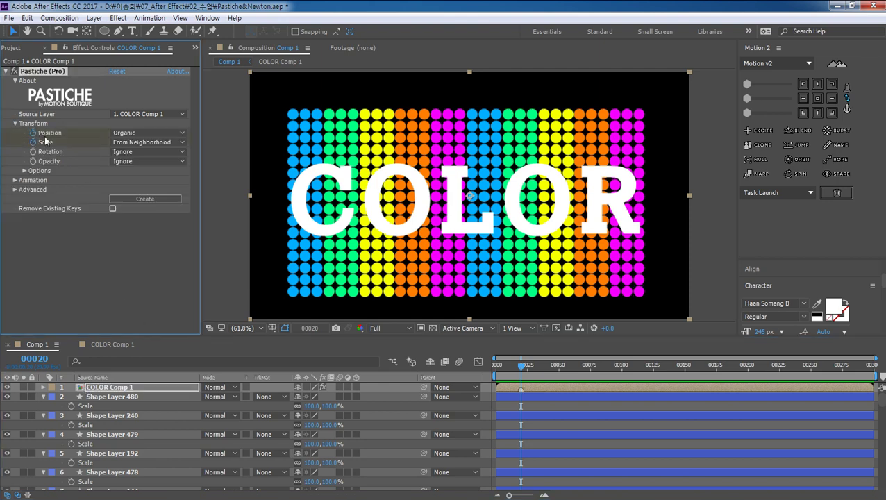
click(127, 133)
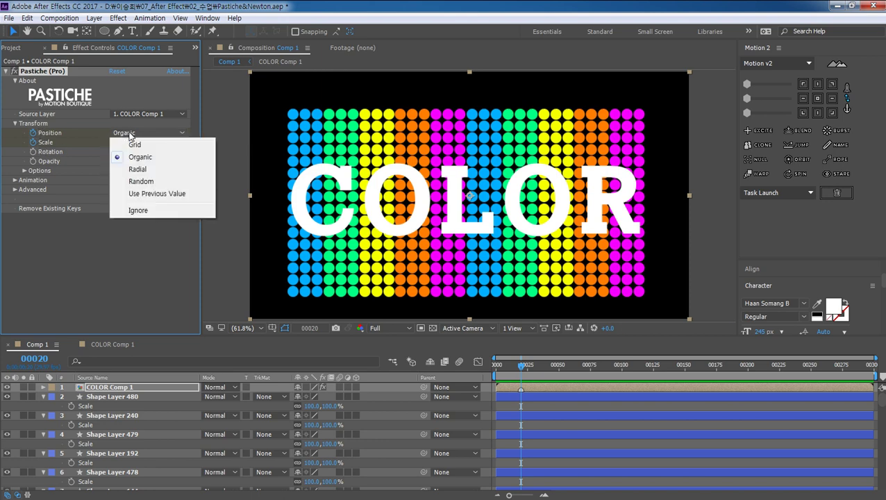
click(154, 198)
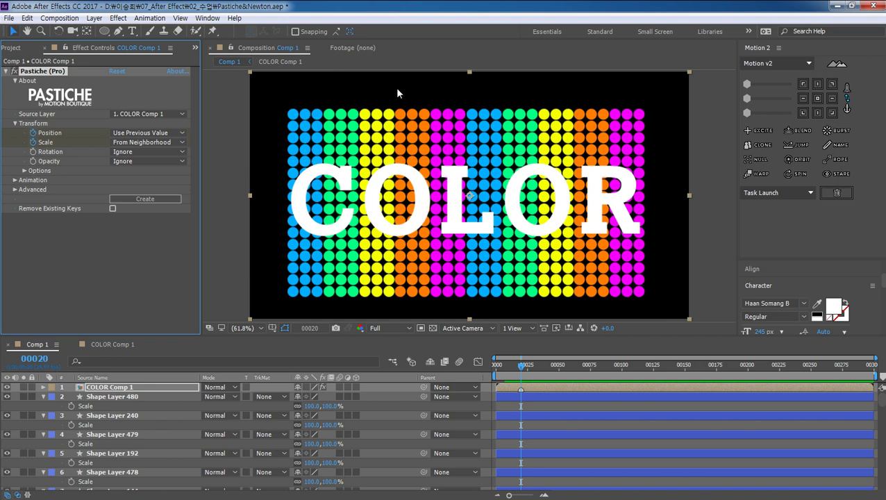
click(142, 143)
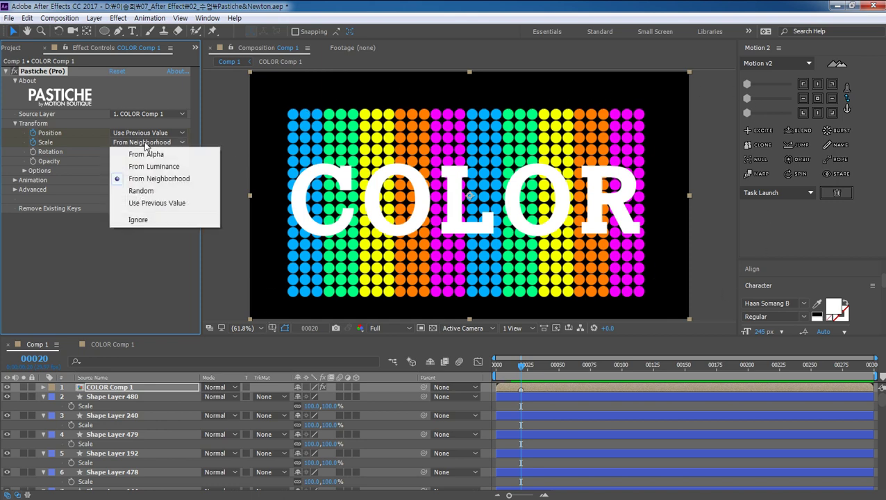
click(144, 203)
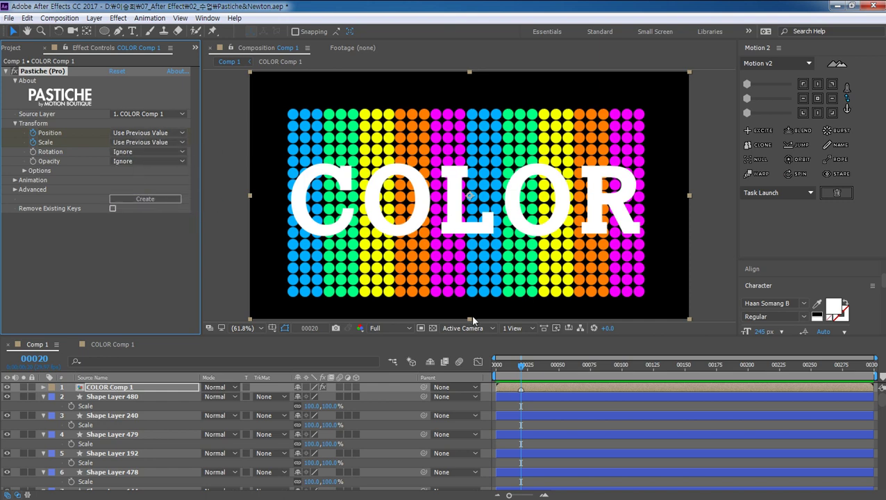
- At frame 50 set Position to Organic and Scale to From Neighborhood; end work area at 100
drag(513, 363, 559, 371)
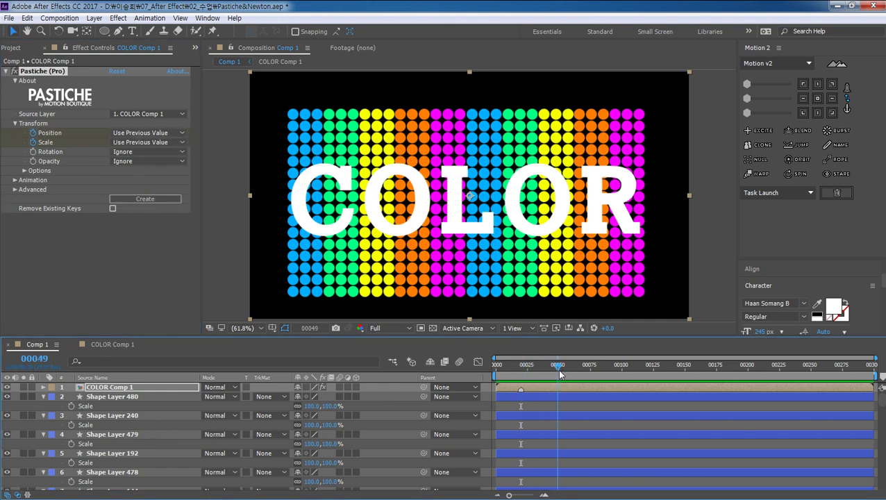
click(559, 371)
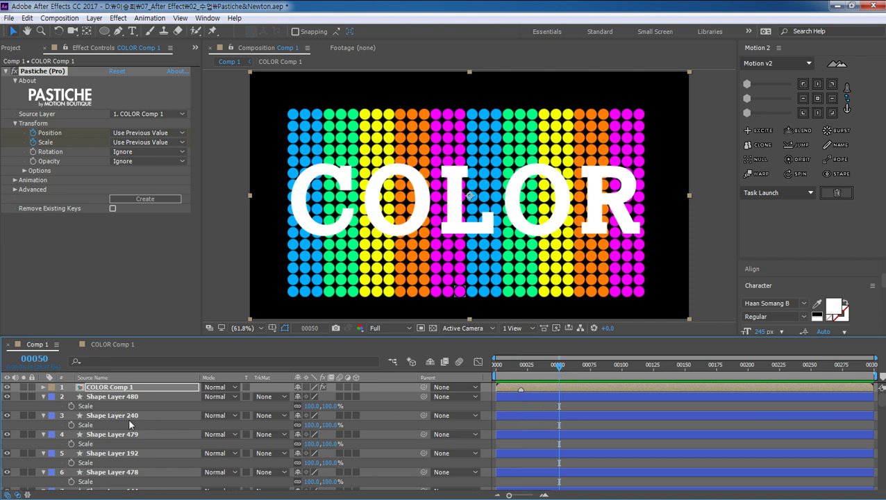
click(84, 389)
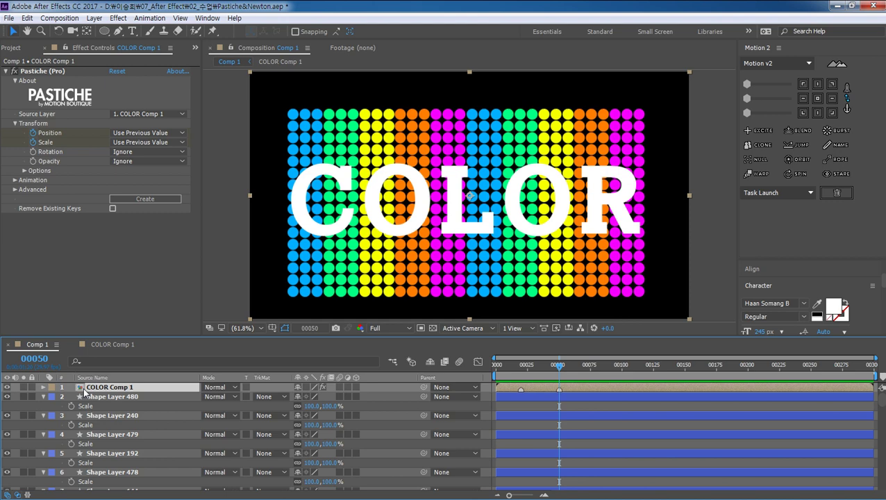
click(150, 138)
click(141, 156)
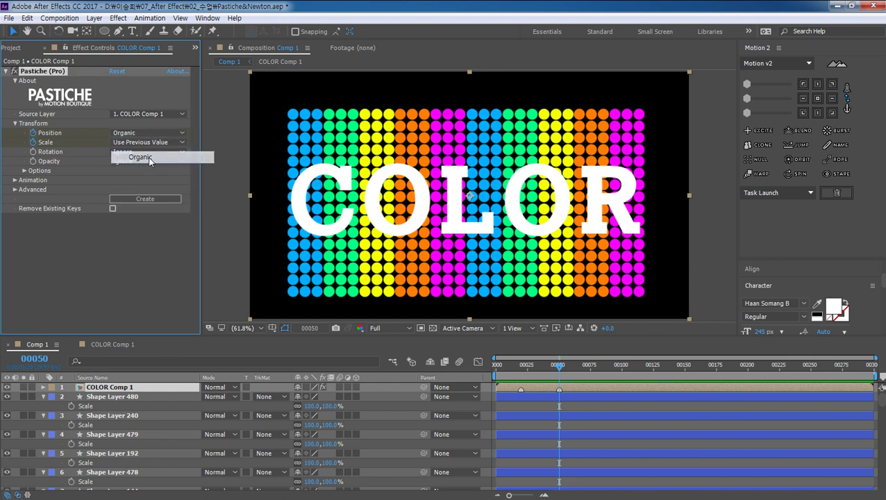
click(135, 143)
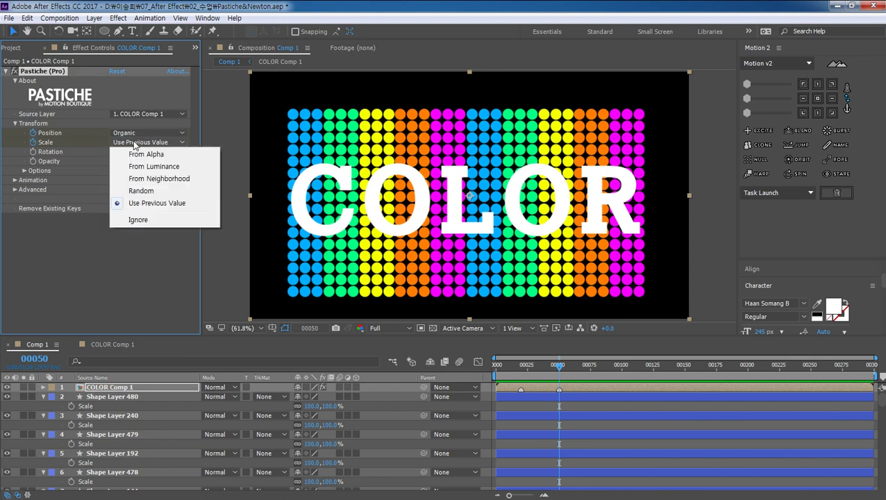
click(185, 179)
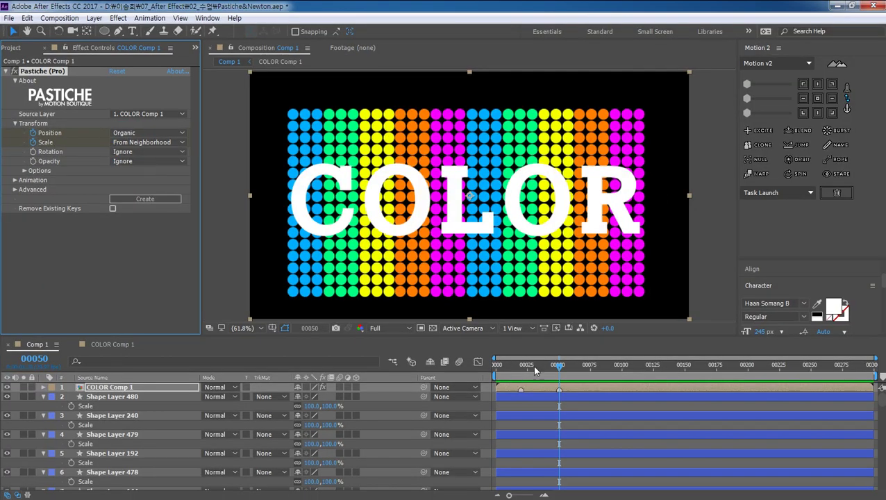
drag(561, 370, 624, 371)
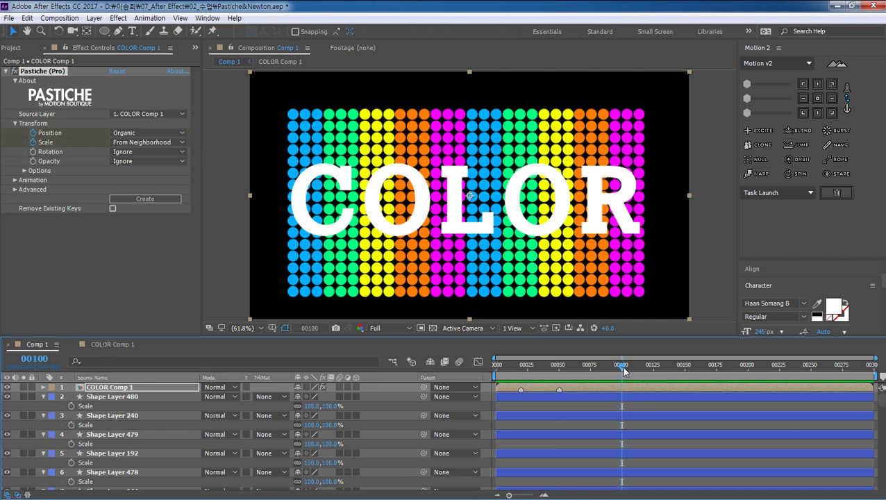
key(n)
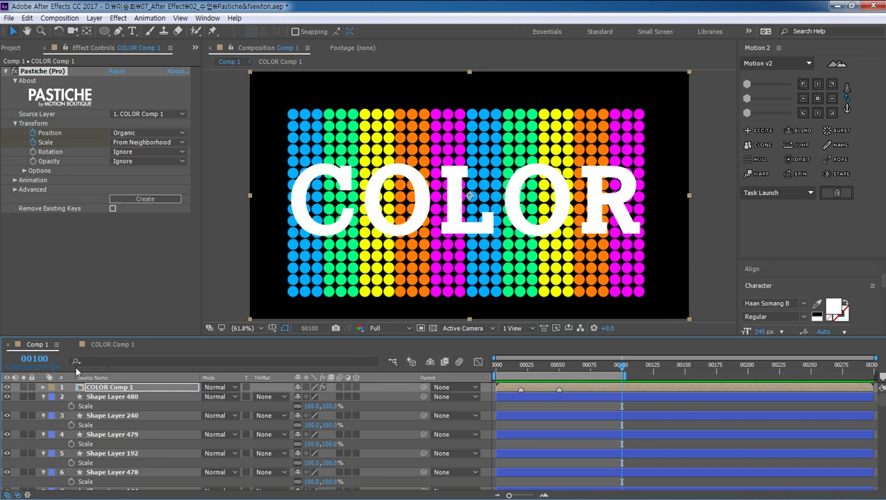
- Set Frames to Render to From Layer Markers, create the keys, and hide COLOR Comp 1
click(20, 182)
click(129, 189)
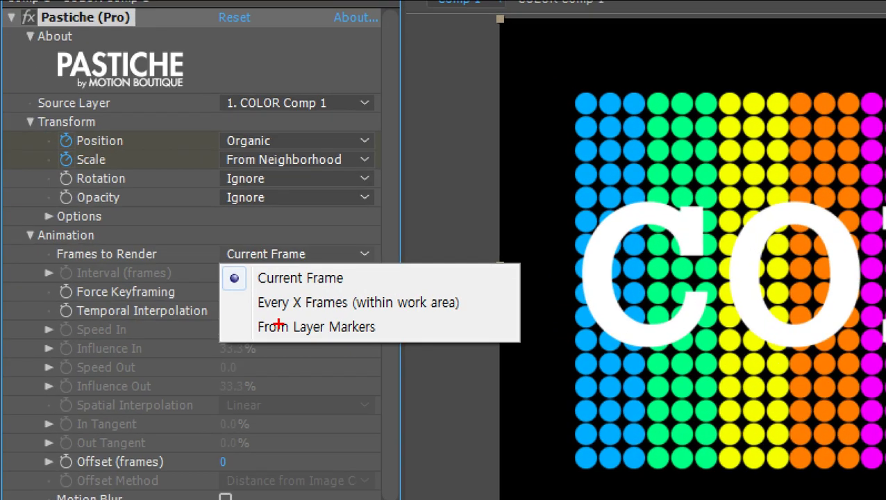
drag(349, 312, 228, 341)
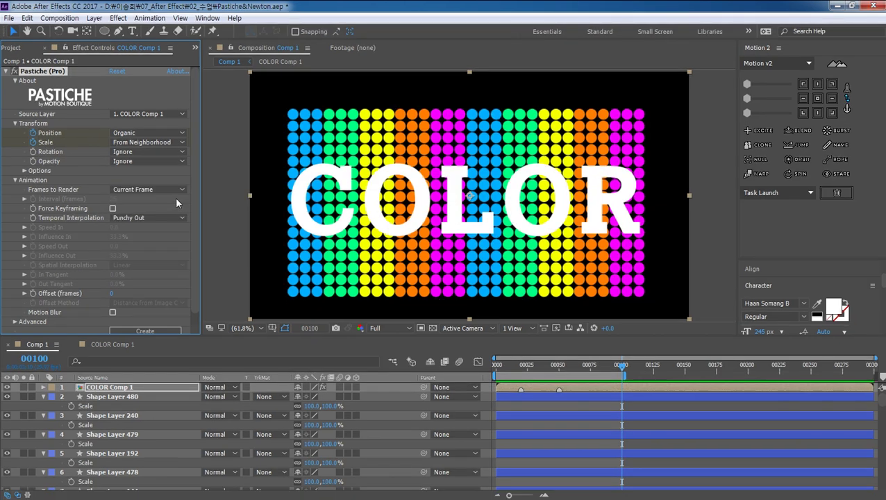
click(170, 189)
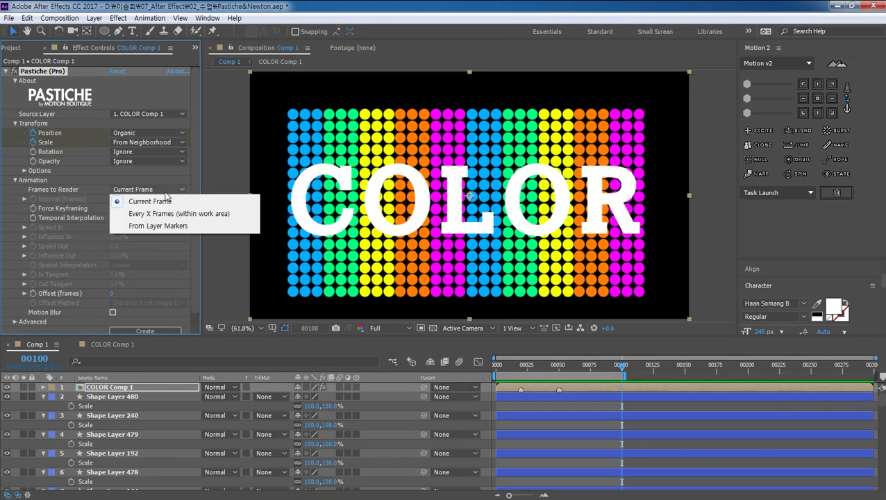
click(173, 227)
scroll(197, 189, down, 1)
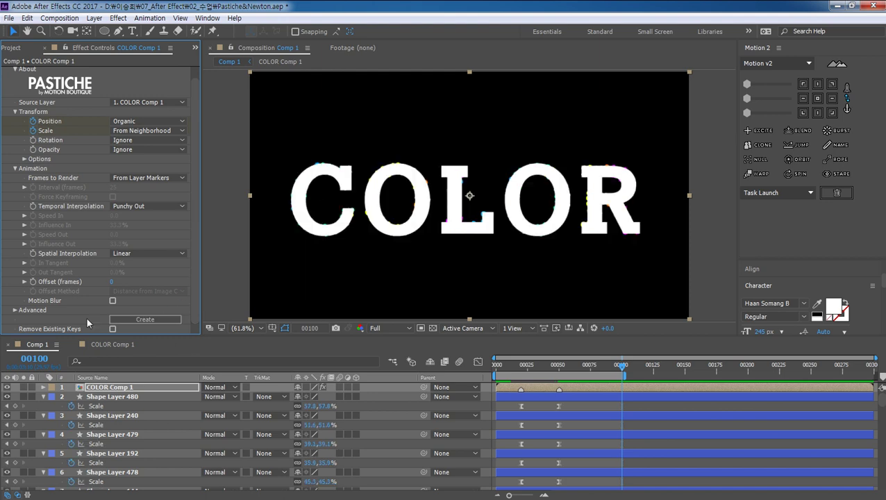
click(7, 387)
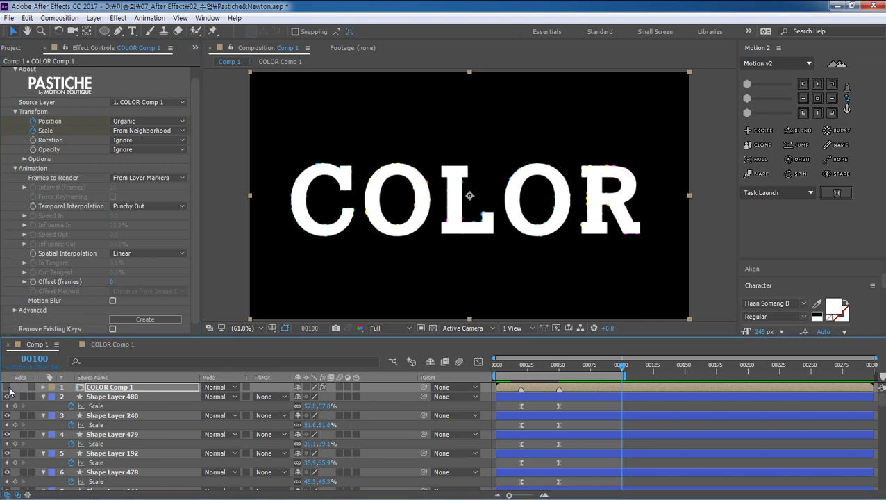
drag(616, 368, 495, 364)
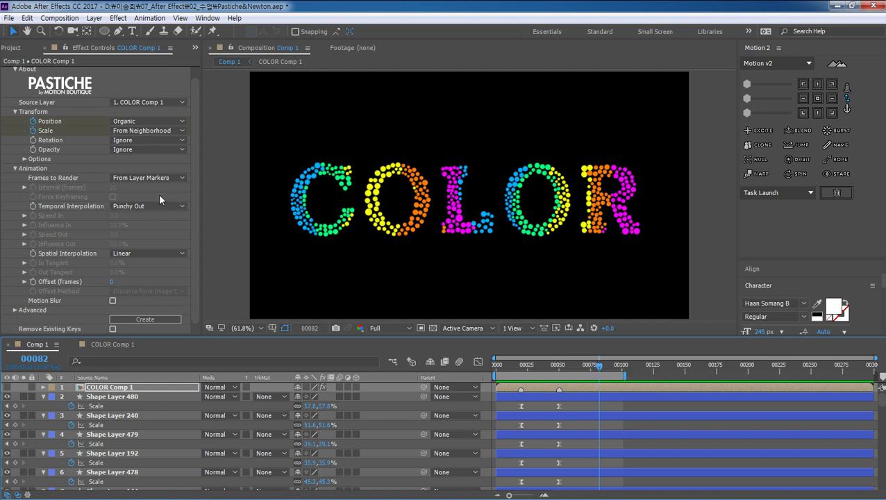
- Set Pastiche Layer Order to Random and regenerate the keys, removing existing ones
click(25, 158)
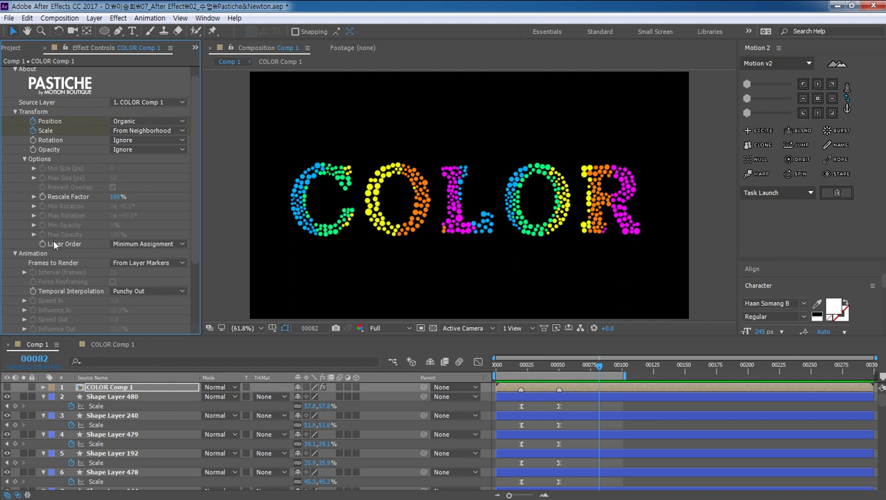
click(135, 244)
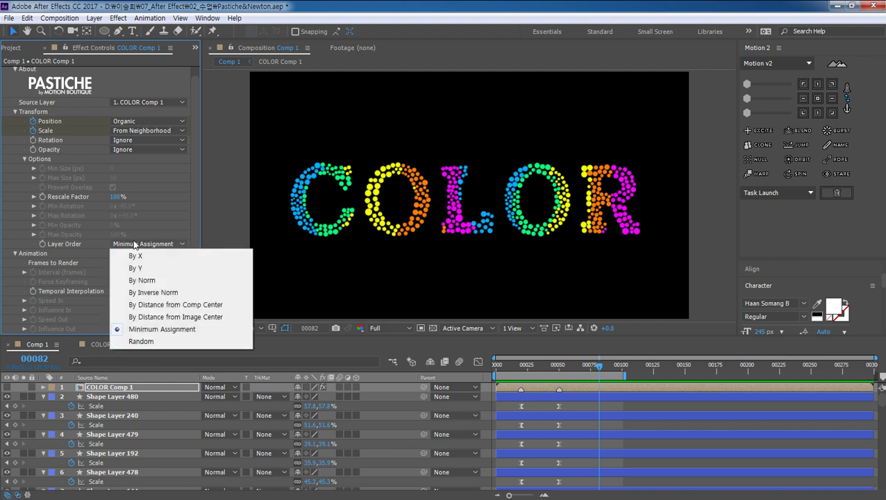
click(151, 345)
drag(191, 250, 202, 338)
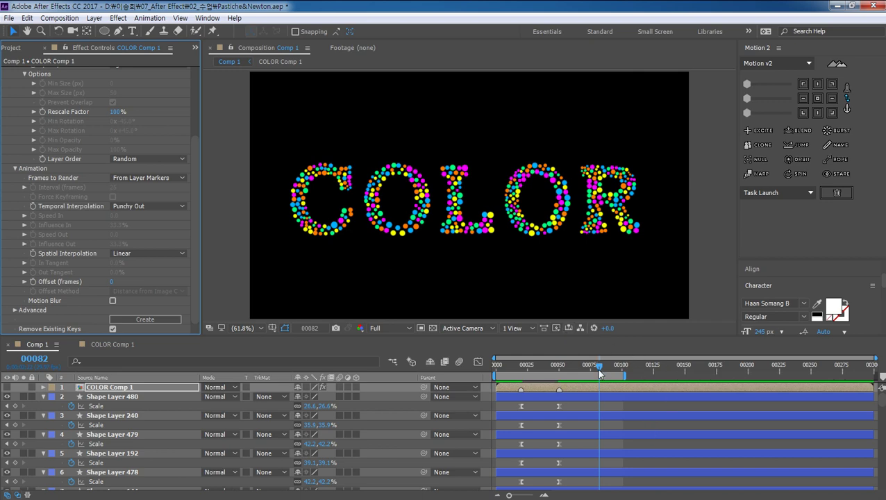
- Replay the animation from frame 0, hide the mode columns, and view frame 28
drag(600, 374, 473, 377)
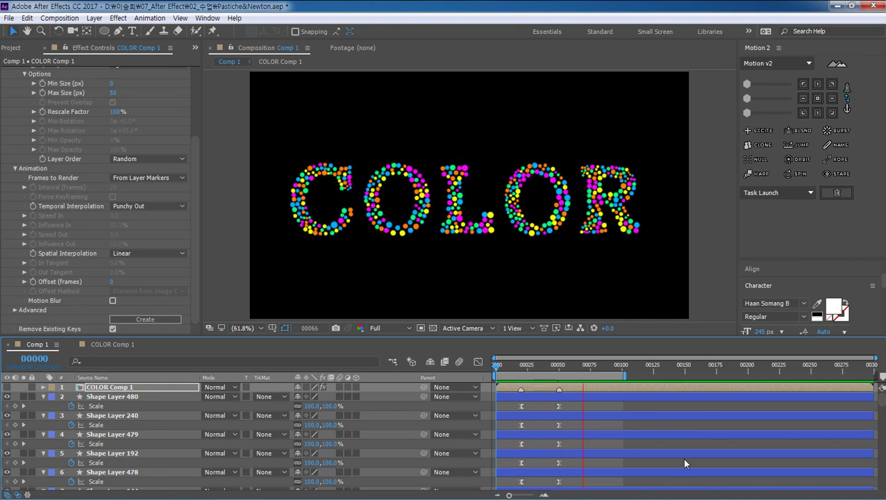
key(space)
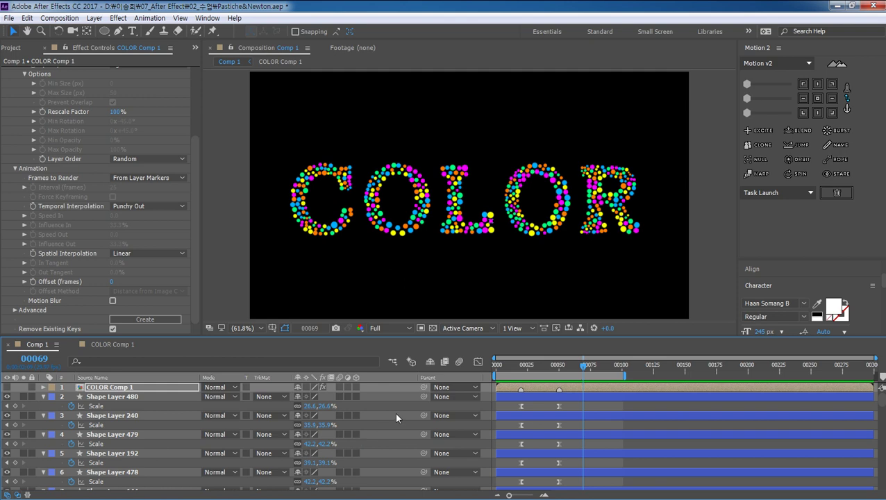
click(24, 494)
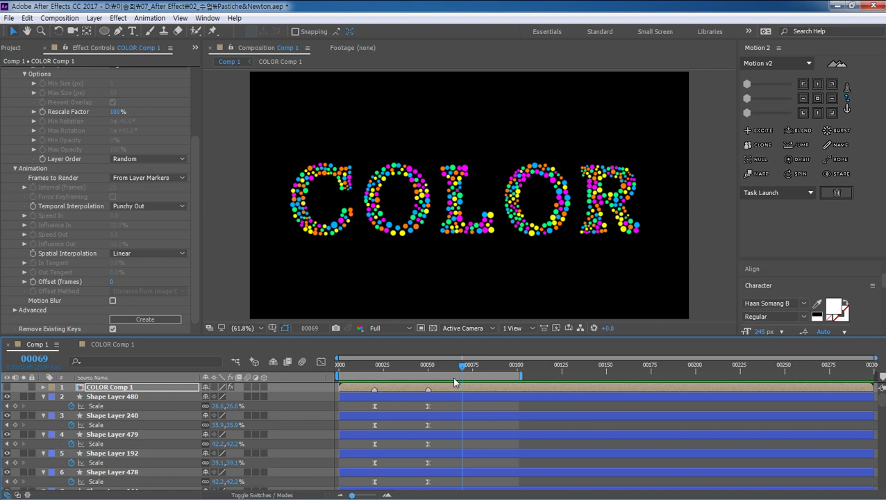
key(Home)
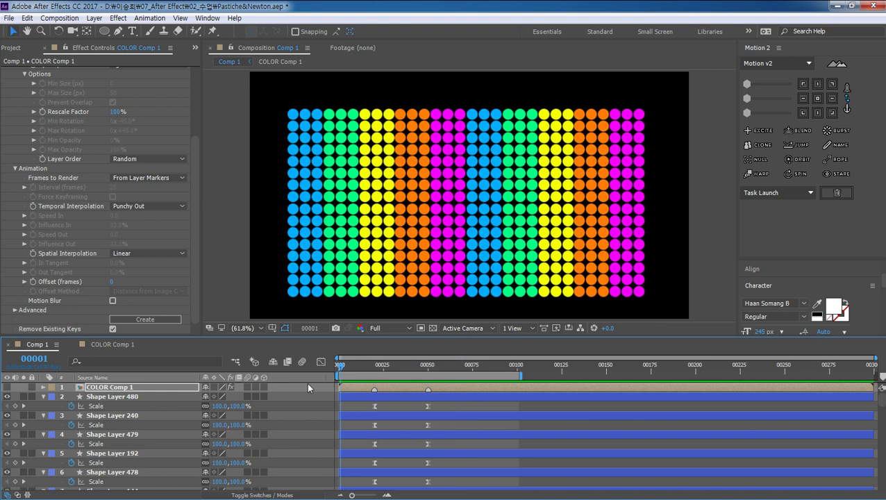
click(388, 386)
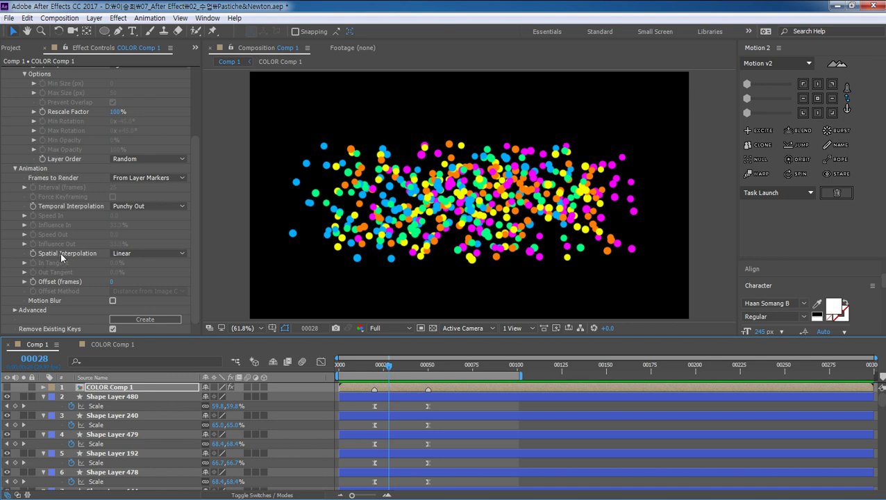
- Switch Pastiche spatial interpolation to Inner Half Circle, rebuild the keyframes, and return to frame 0
click(134, 254)
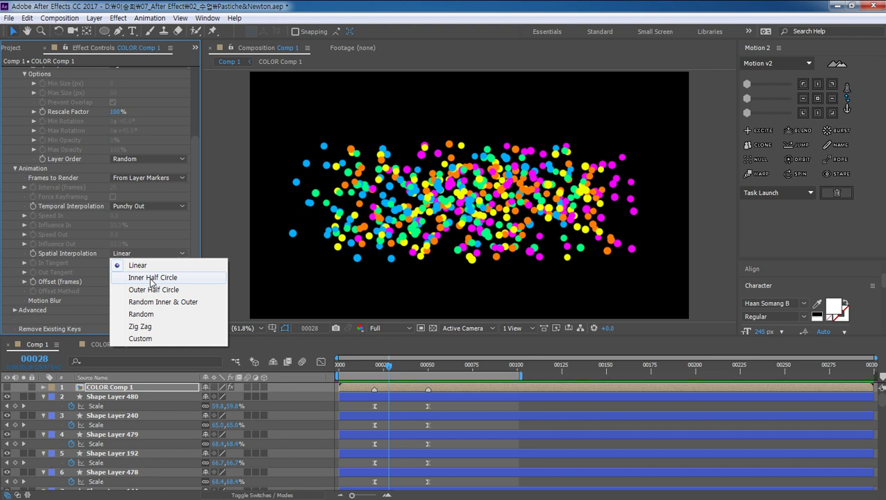
click(151, 277)
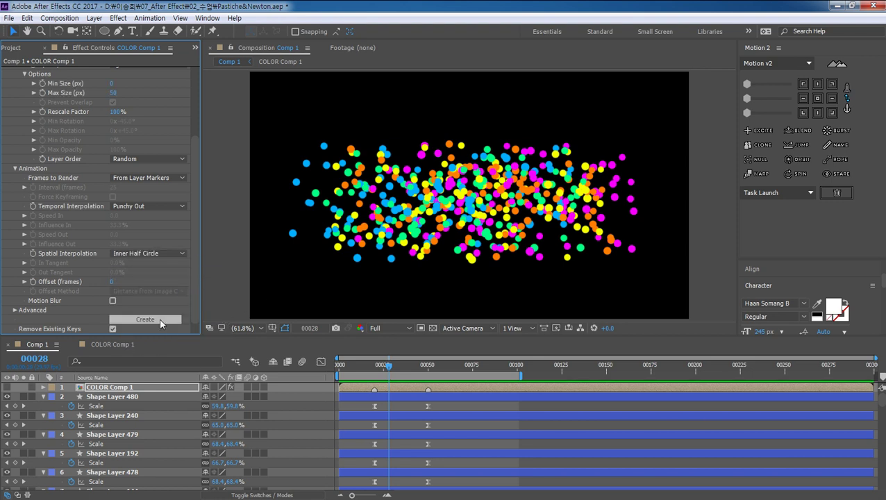
click(160, 321)
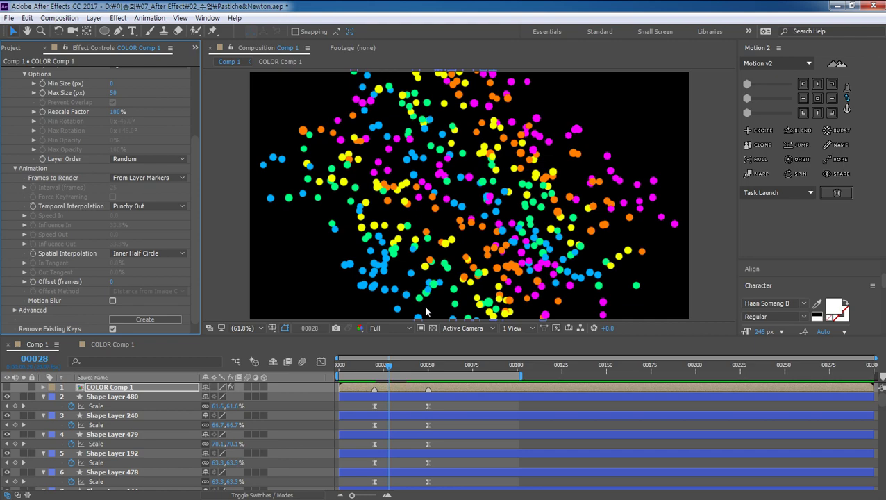
click(304, 375)
key(Home)
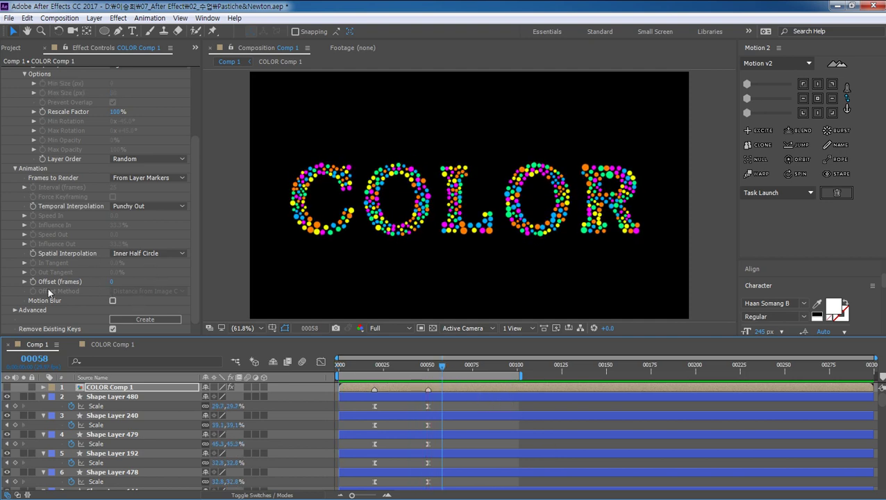
- Set Pastiche Offset to 20 frames, keeping the offset method Distance from Image Center
click(111, 282)
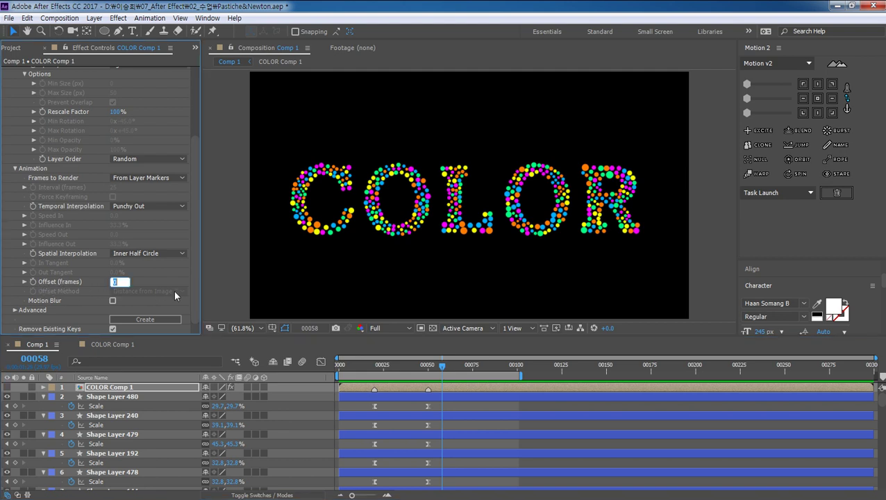
text(20)
key(Return)
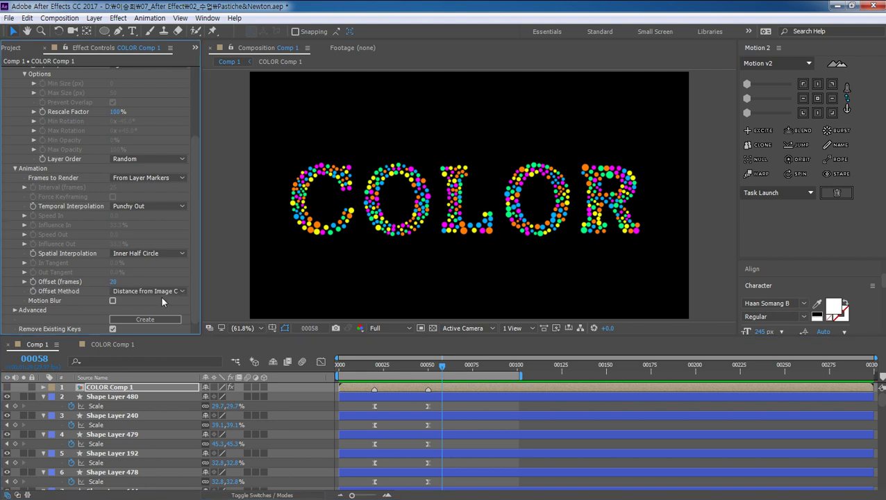
click(163, 292)
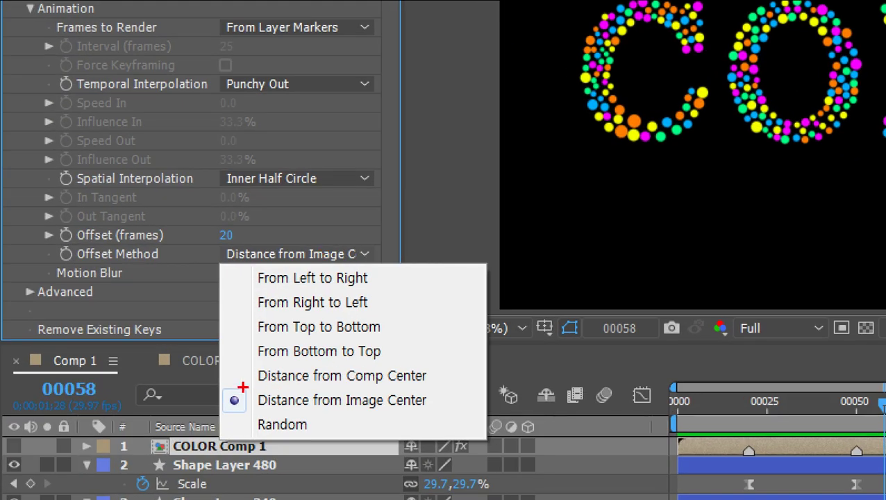
drag(243, 388, 235, 409)
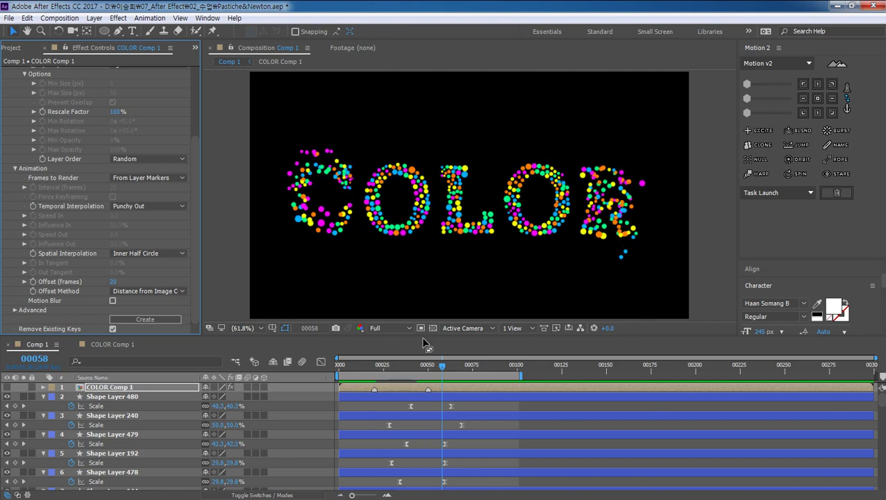
- Preview the staggered dots from frame 0, stop at frame 94, and show the Project panel
click(306, 377)
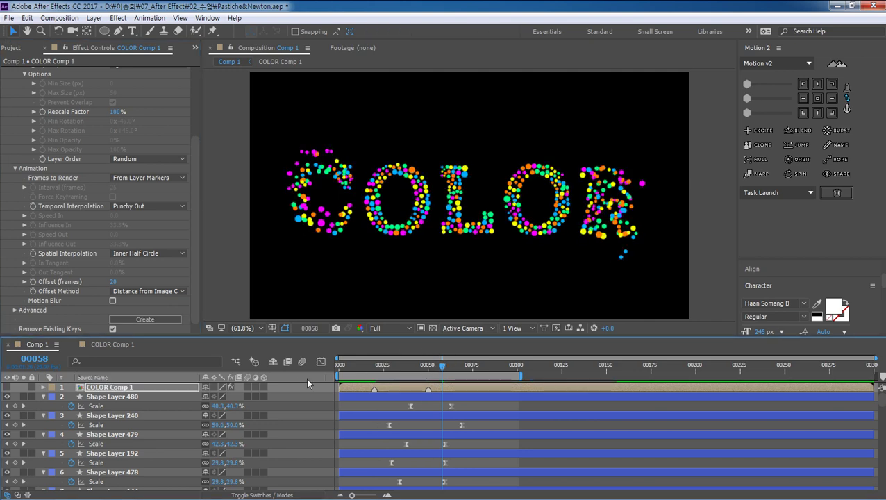
key(Home)
key(space)
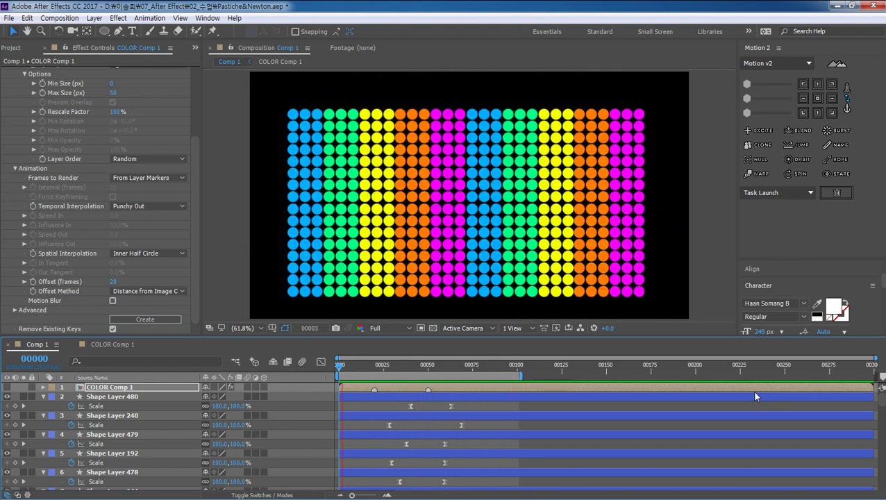
key(space)
drag(341, 364, 506, 375)
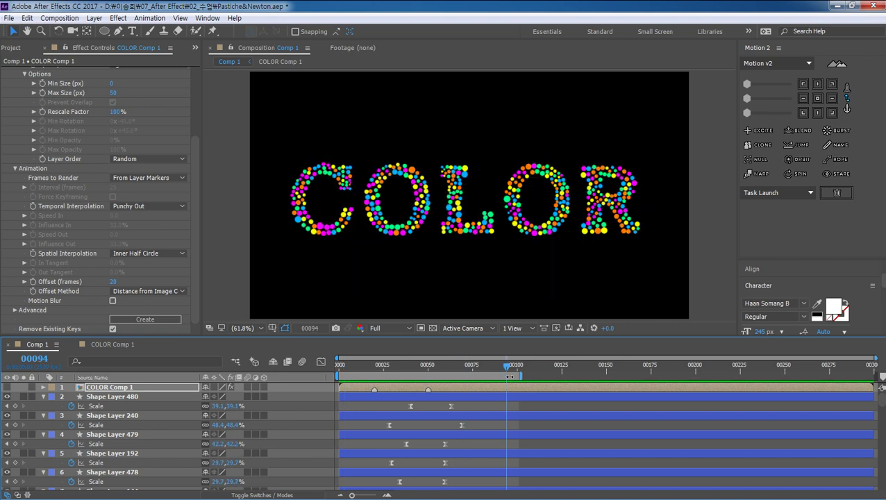
click(25, 49)
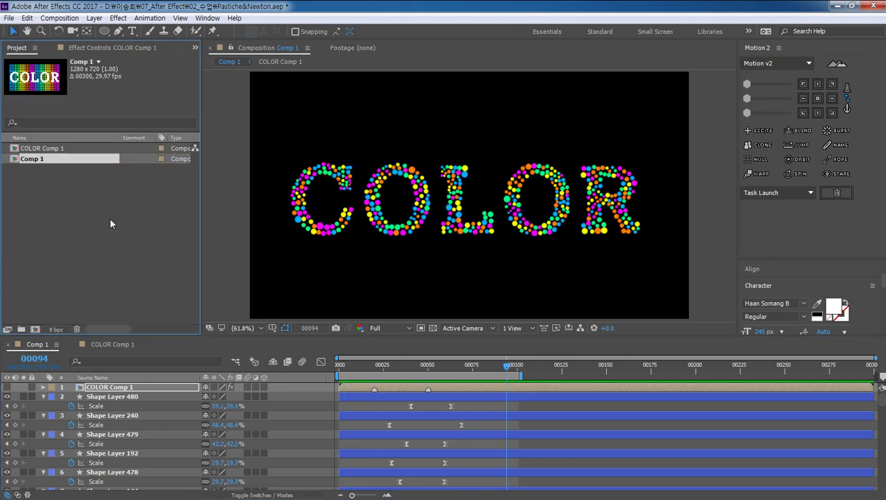
- Duplicate Comp 1 as Comp 2 and open it
click(21, 158)
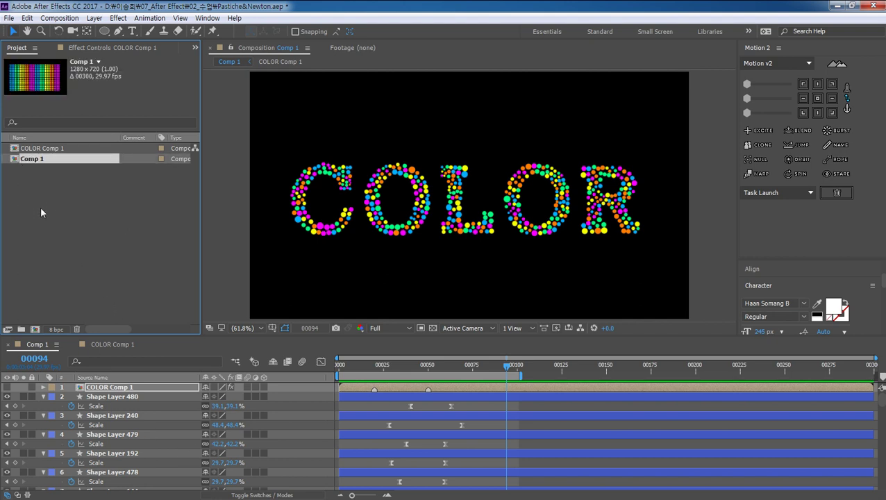
key(ctrl+d)
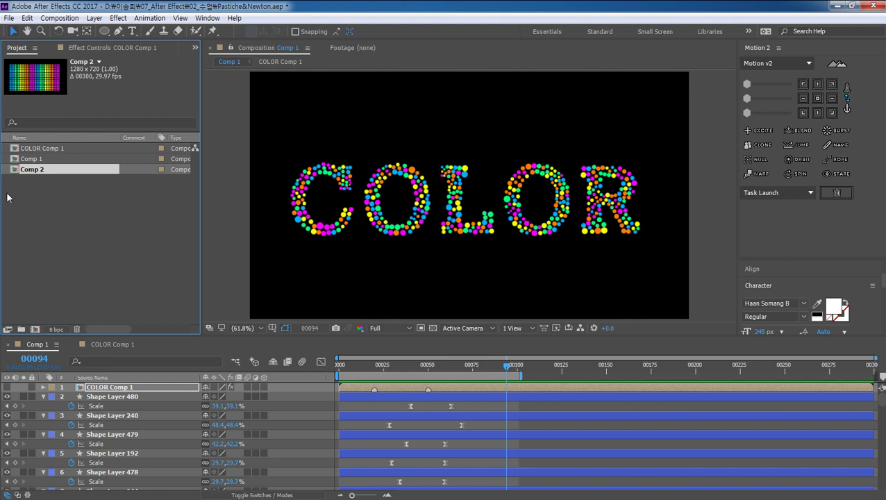
double_click(15, 172)
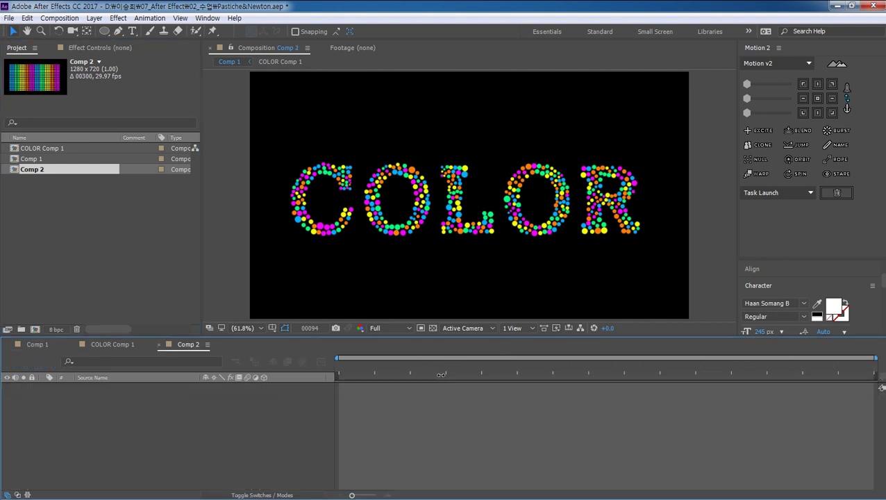
- Delete Comp 2's COLOR Comp 1 layer and select all the remaining dot layers
click(124, 388)
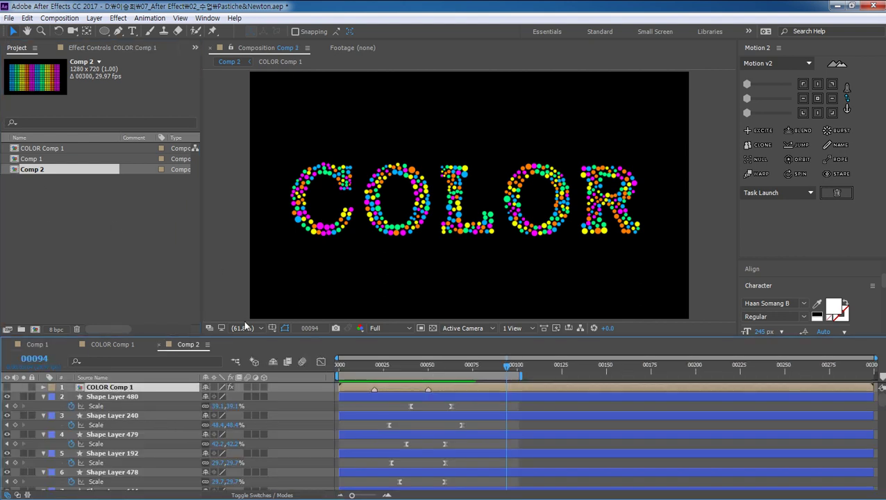
key(Delete)
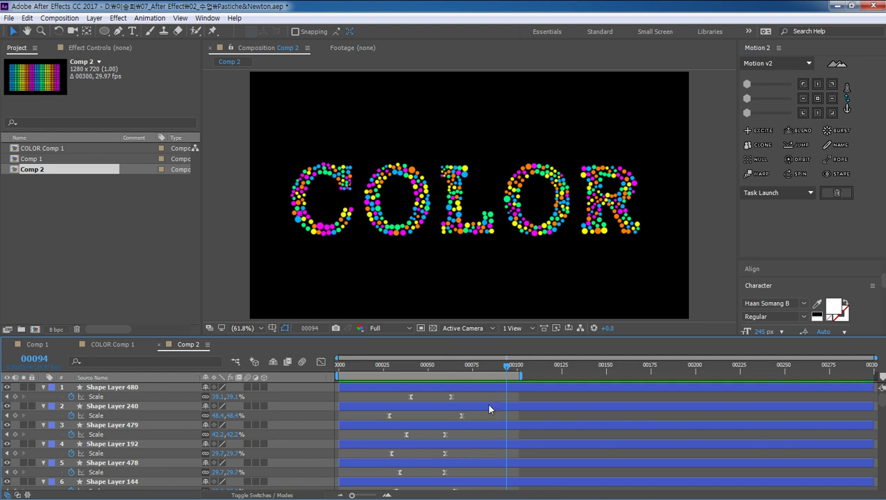
click(125, 390)
key(ctrl+a)
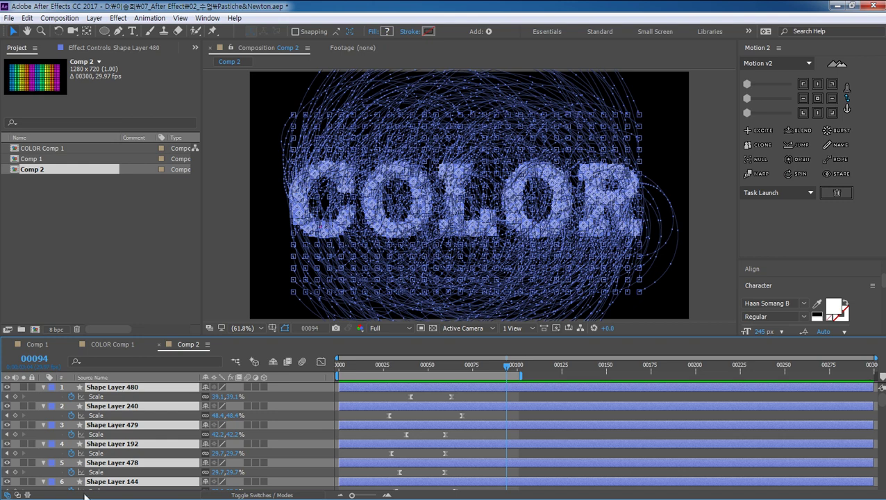
- Hold every dot layer's Position and Scale at its COLOR arrangement, keyed only at frame 0
key(shift+p)
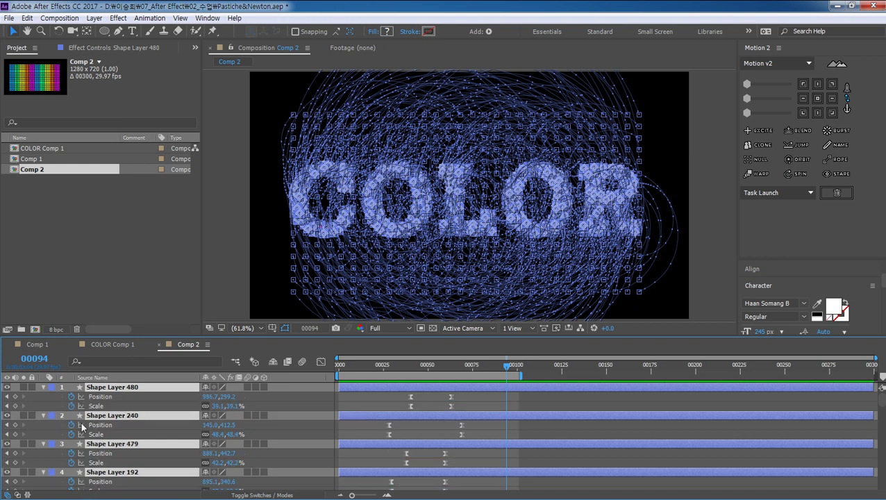
click(73, 397)
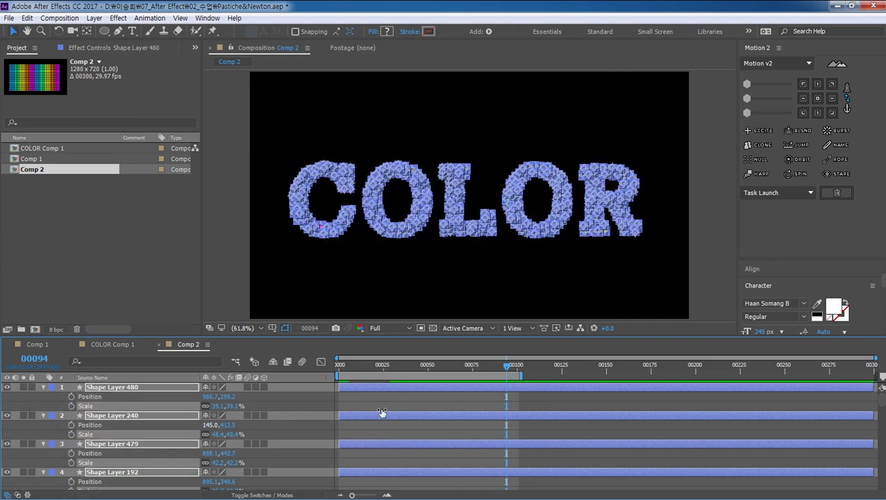
click(485, 398)
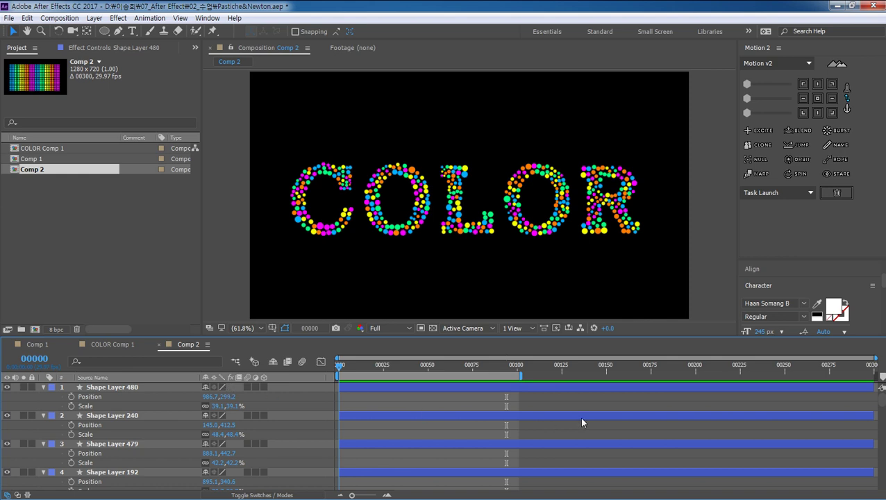
key(ctrl+z)
- Extend the work area end to the end of Comp 2
drag(522, 376, 688, 376)
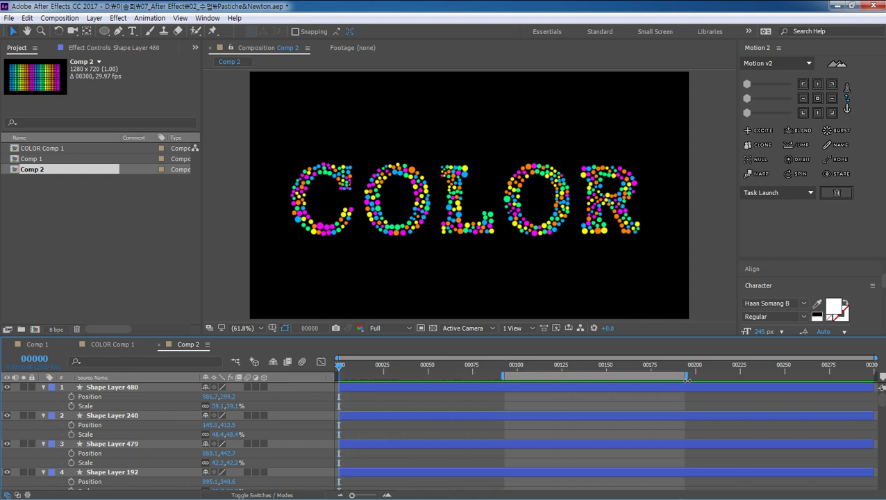
key(ctrl+z)
drag(522, 376, 880, 386)
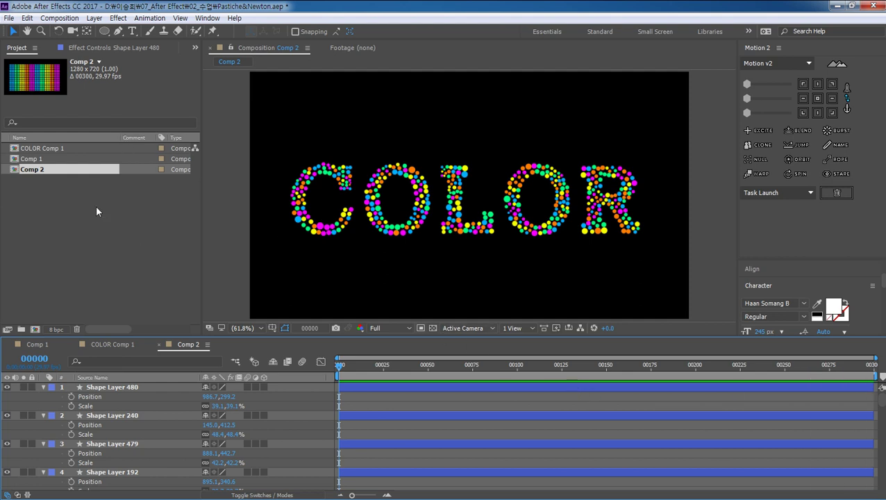
- Use Save As to save a copy with 1 added after Newton: Pastiche&Newton1.aep
click(8, 17)
mouse_move(105, 146)
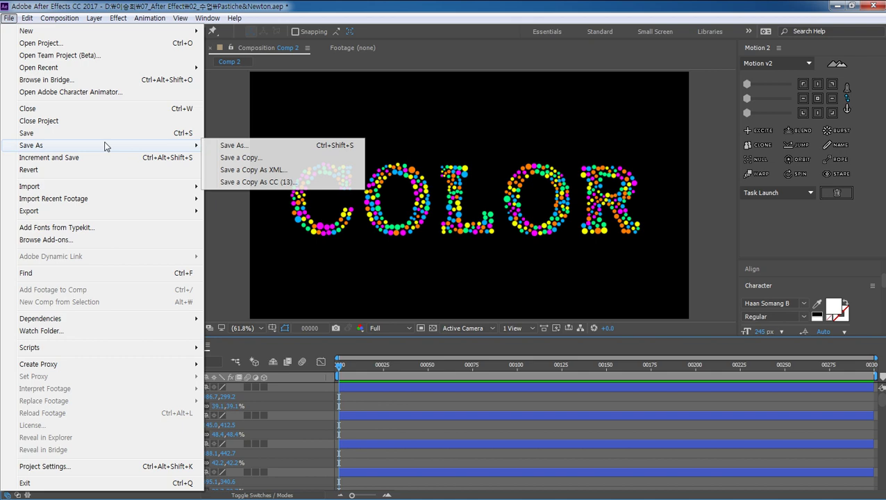
click(226, 145)
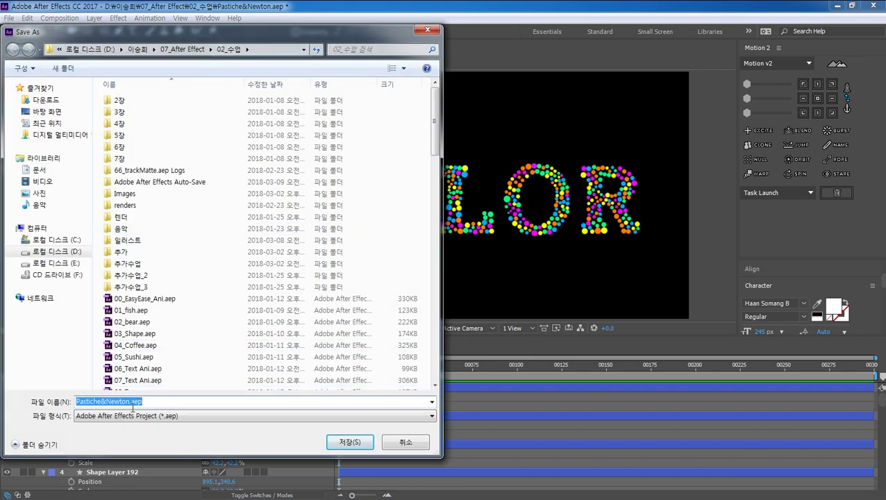
click(132, 405)
text(1)
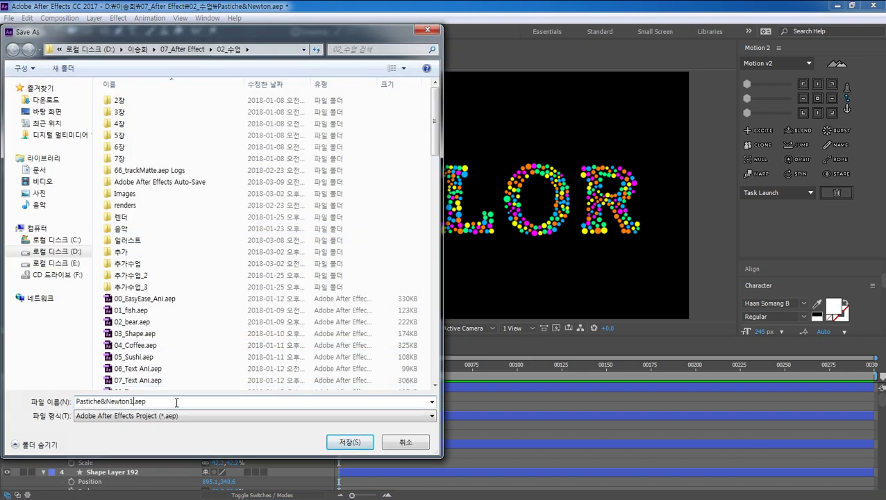
click(361, 442)
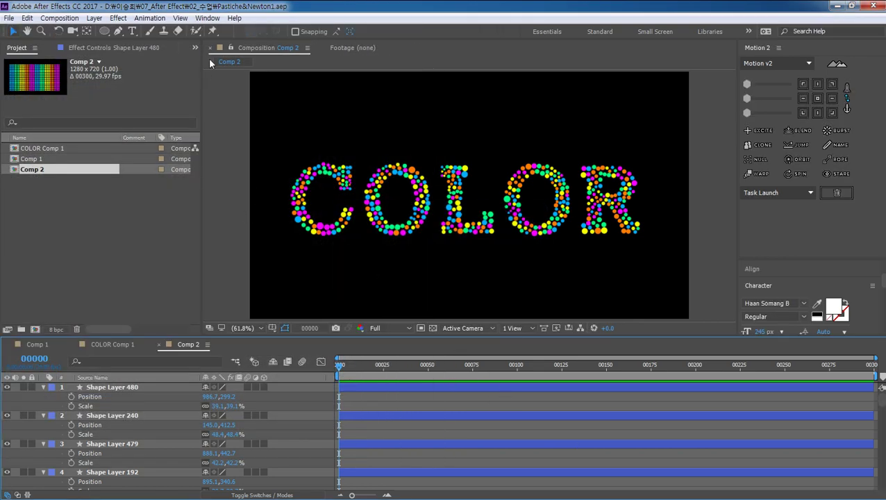
- Send Comp 2 to Newton 2, then play and rewind the default simulation
click(69, 19)
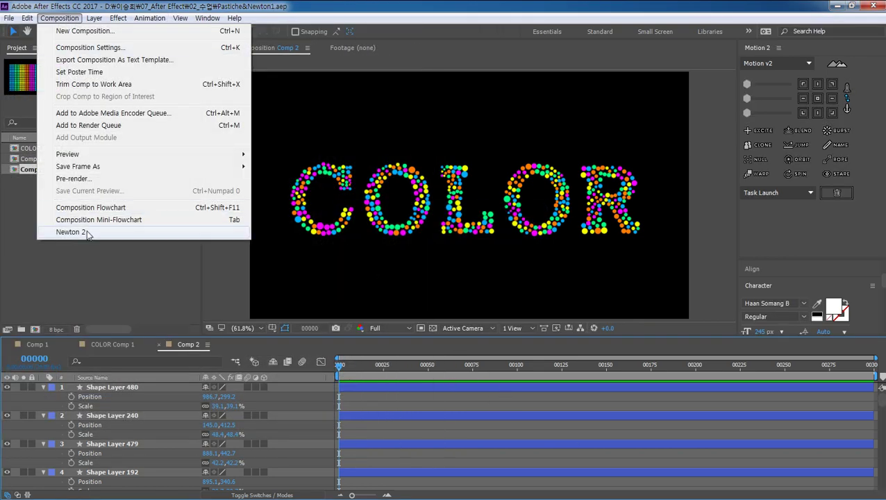
click(77, 232)
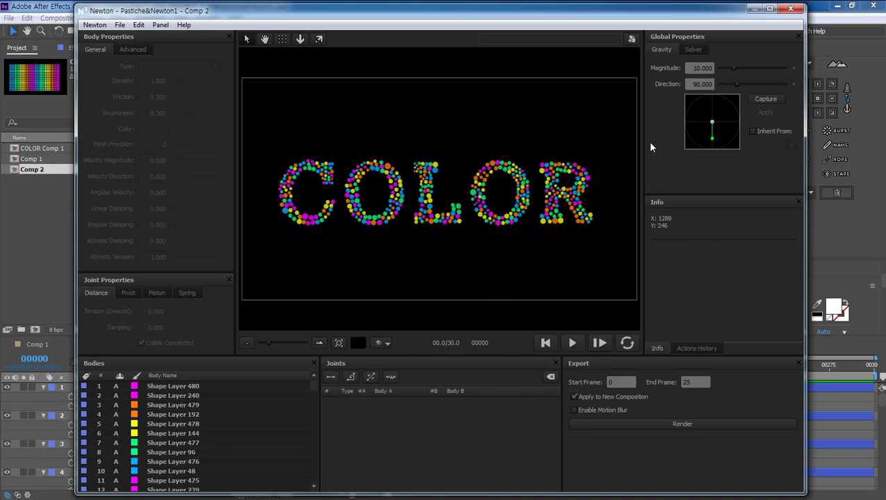
click(572, 342)
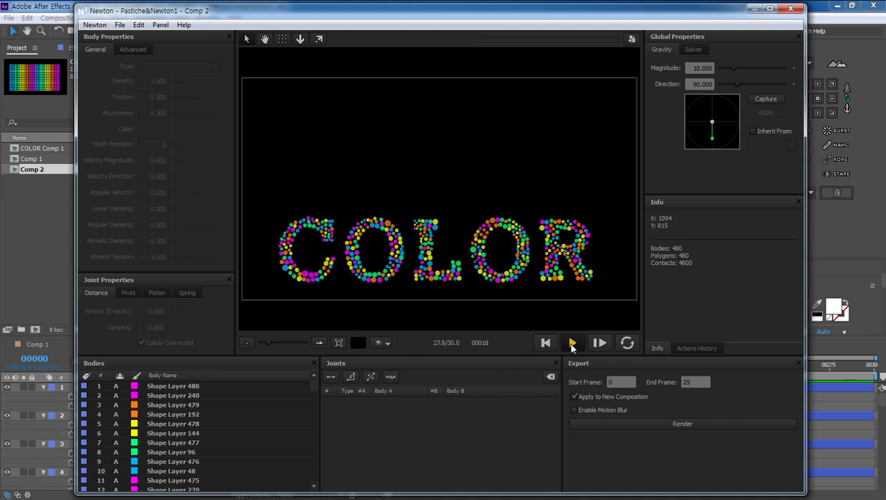
click(546, 343)
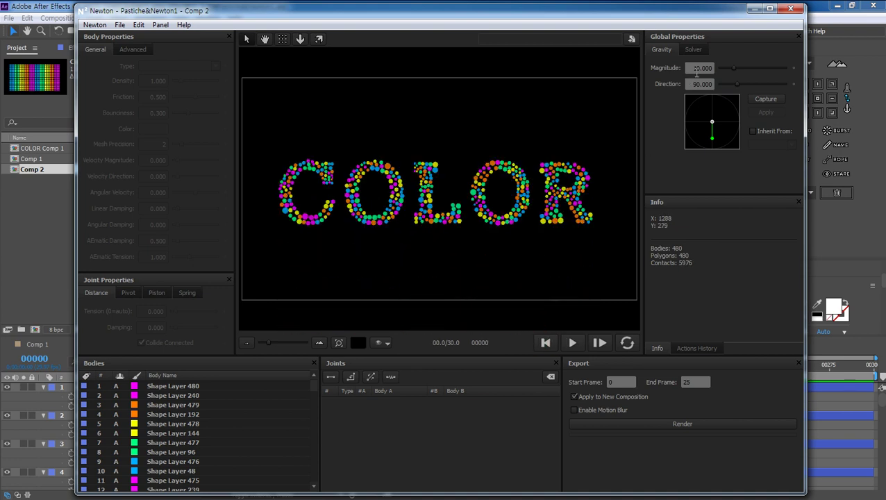
- Set Gravity Magnitude to 0, test the simulation, and marquee-select all dot bodies
text(0)
key(Return)
click(573, 342)
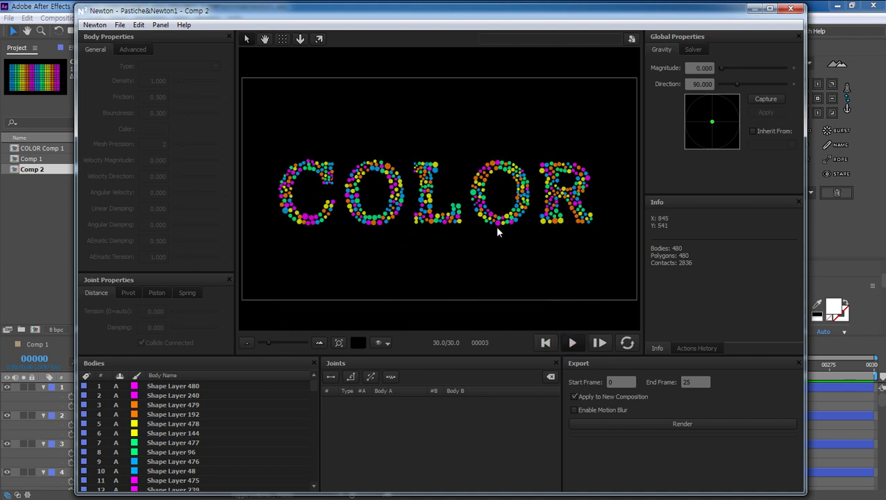
click(546, 342)
drag(264, 137, 604, 244)
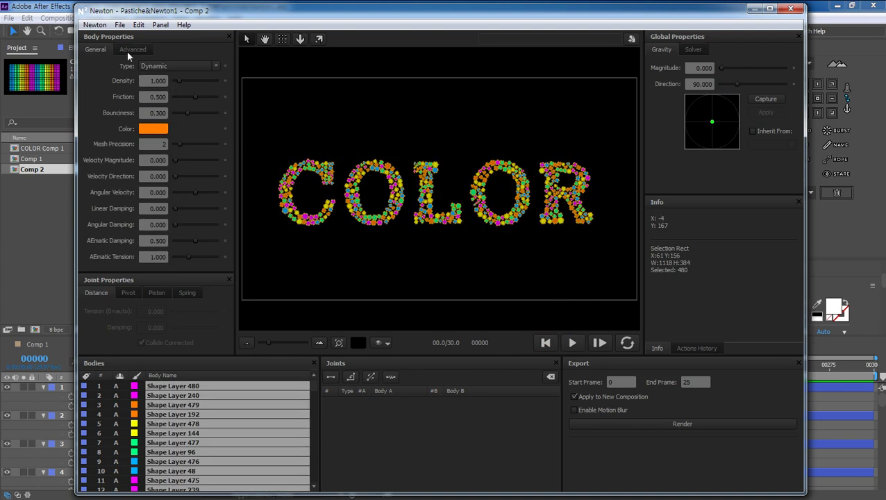
- Set all bodies' Magnetism Type to Repulsion, deselect them, and play the simulation
click(127, 52)
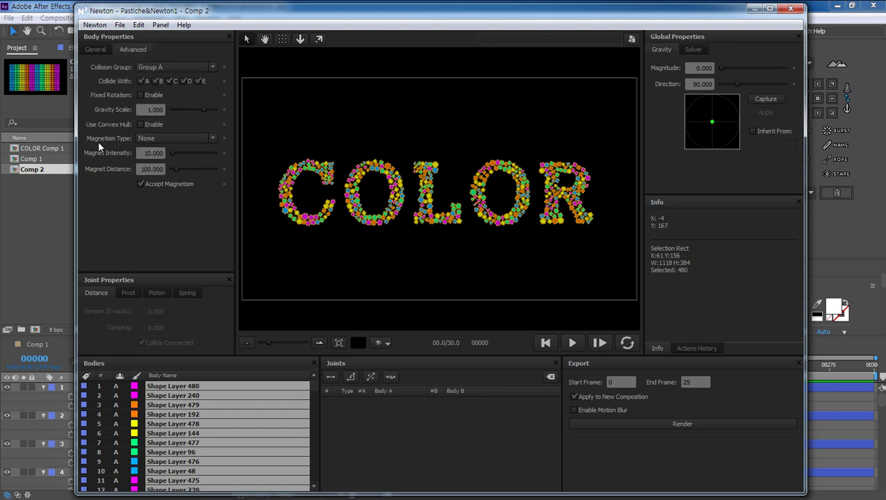
click(153, 139)
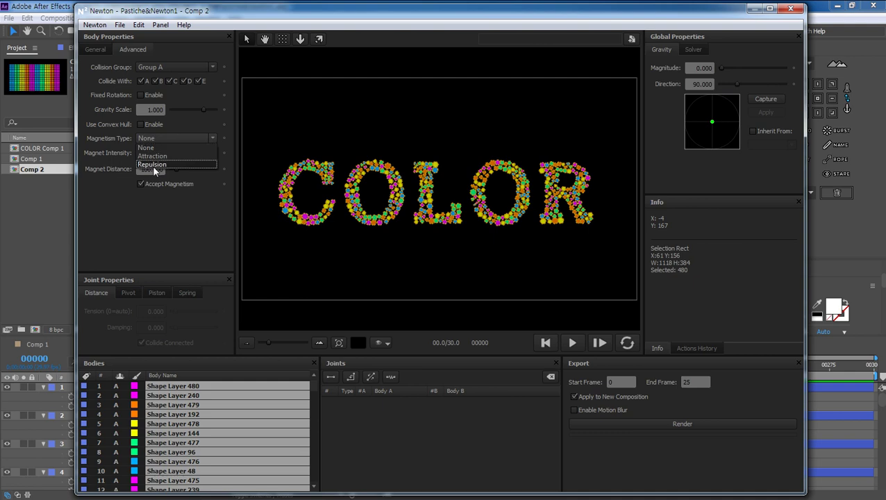
click(168, 165)
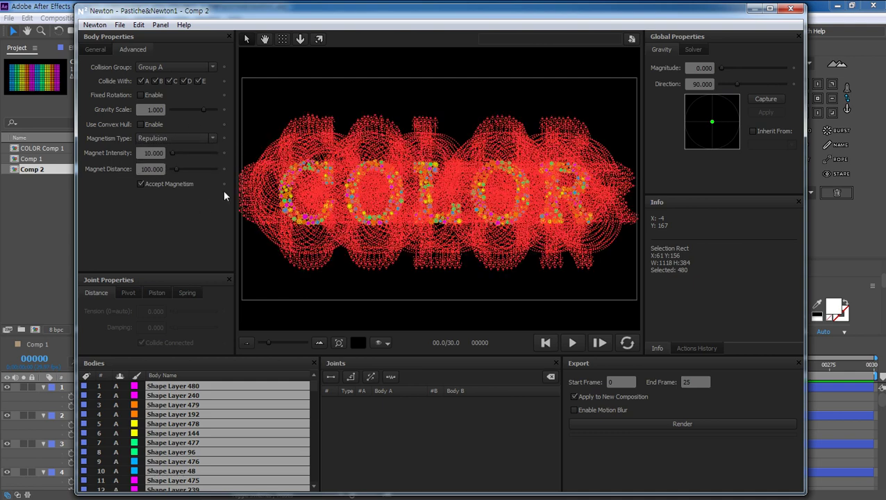
click(418, 285)
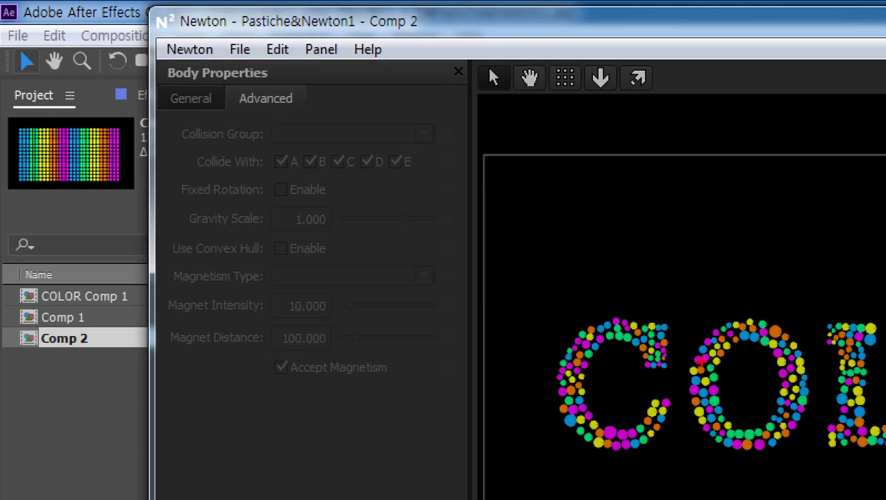
drag(702, 359, 672, 407)
drag(259, 117, 302, 111)
drag(174, 285, 275, 287)
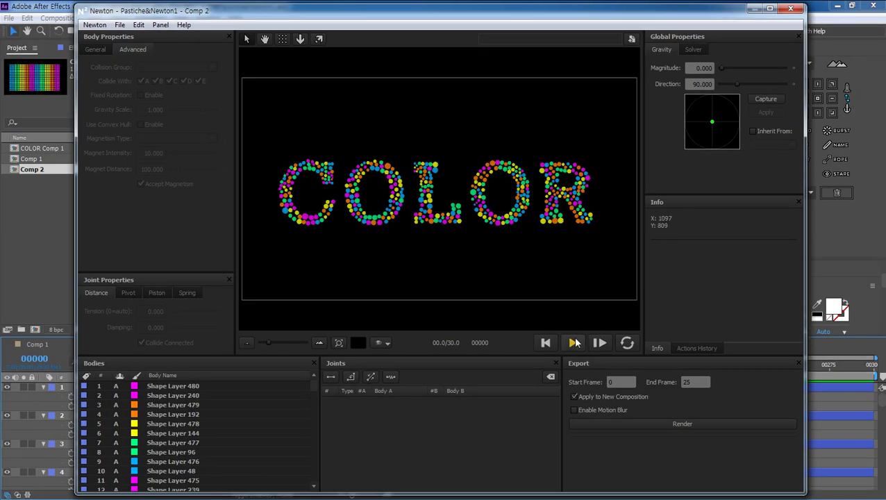
click(572, 343)
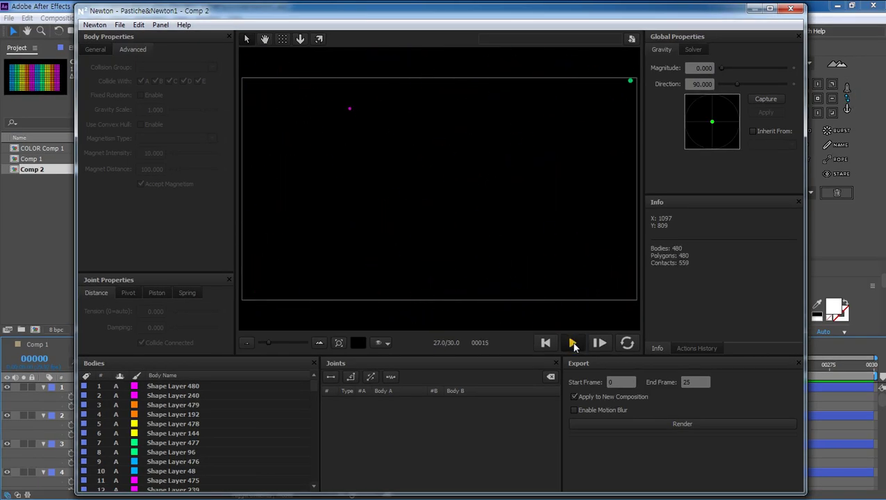
- Set all dots' Magnet Intensity to 2 and play the simulation
click(546, 343)
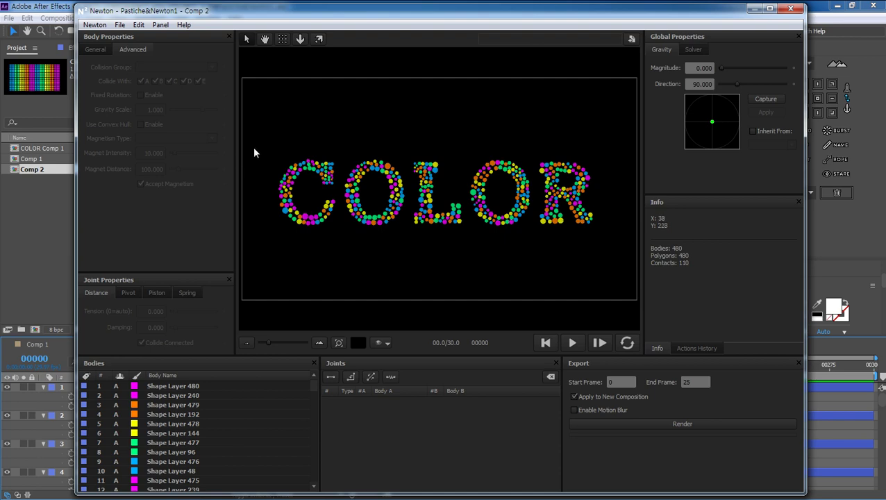
drag(245, 131, 611, 247)
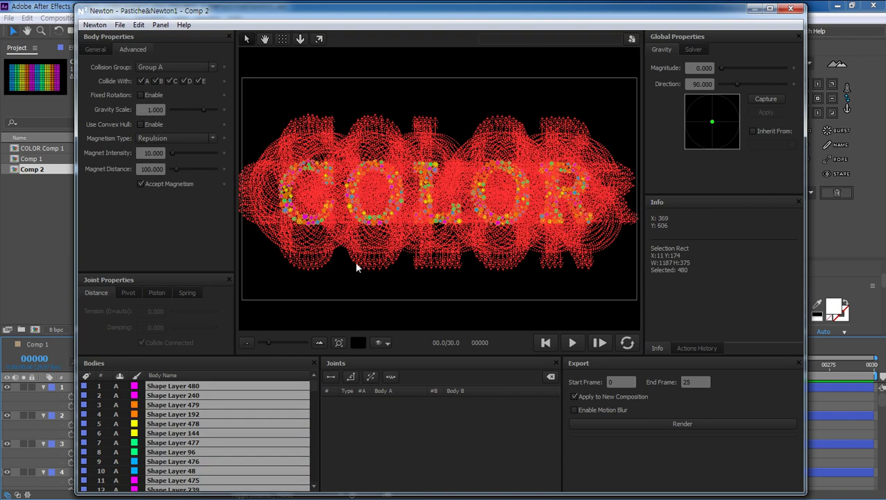
click(150, 154)
text(2)
key(Return)
click(546, 301)
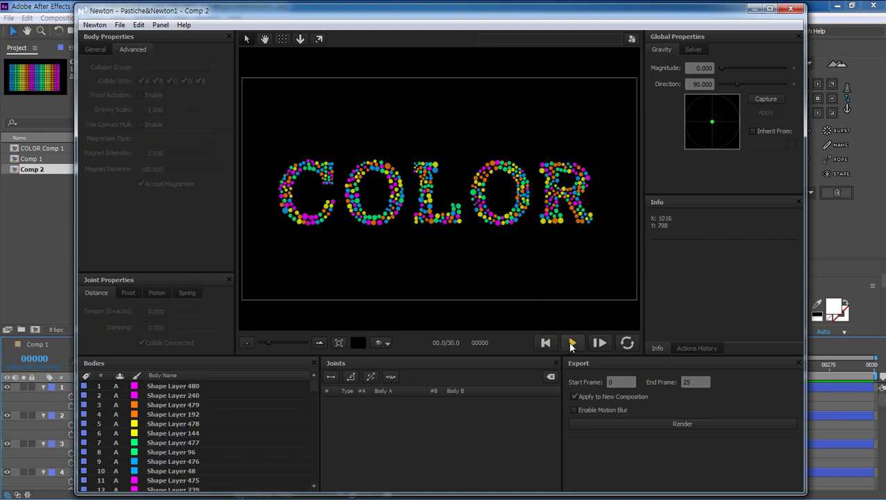
click(572, 342)
- Lower Magnet Intensity to 0.5, replay the burst, and rewind
click(546, 343)
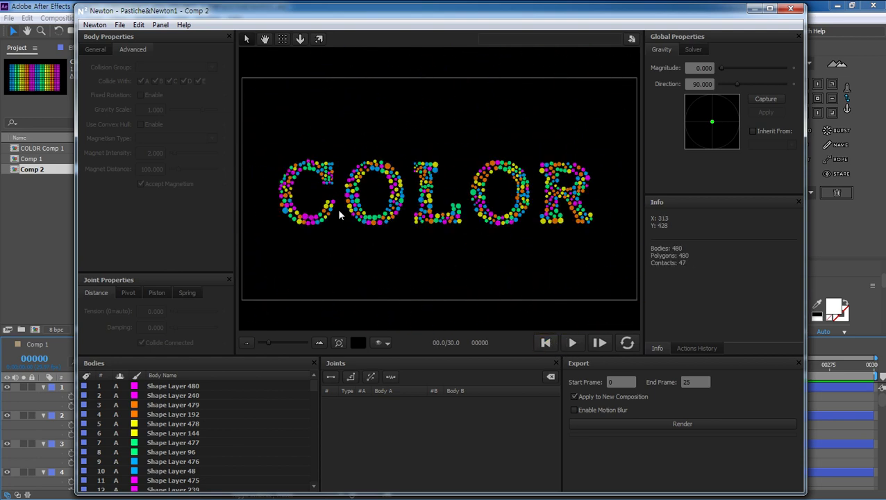
drag(249, 119, 626, 243)
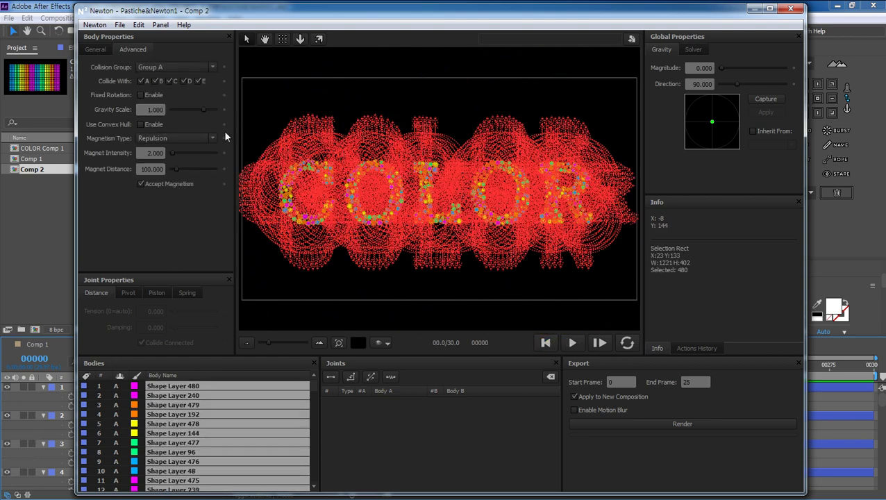
double_click(151, 153)
text(0.5)
key(Return)
click(283, 98)
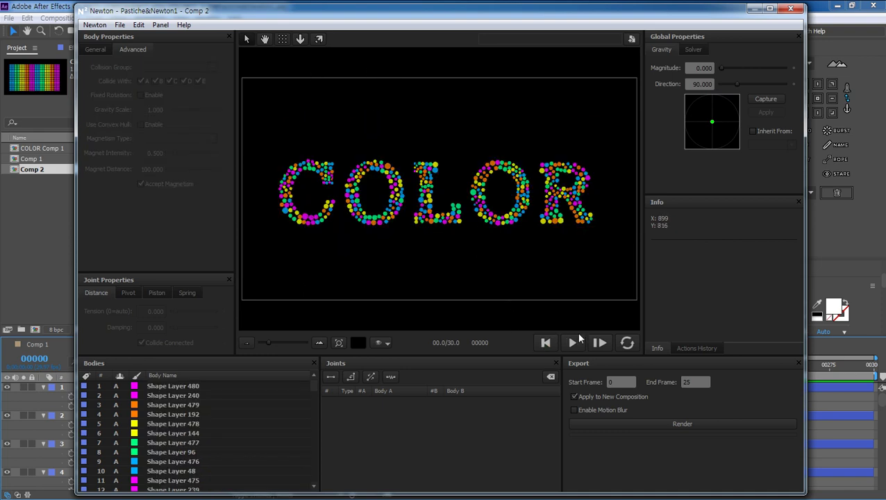
click(572, 342)
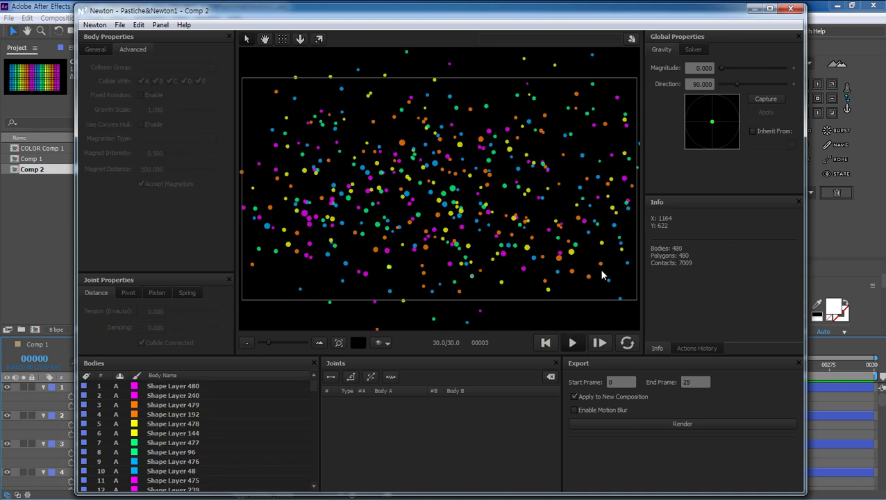
click(545, 342)
- Give all dots Magnet Intensity 0.1 and Magnet Distance 50, then play and rewind
drag(257, 130, 614, 251)
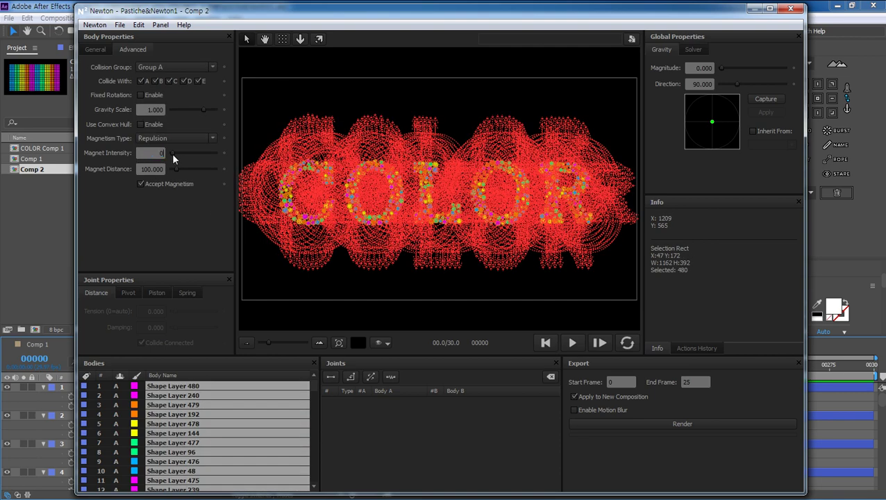
text(.1)
key(Tab)
text(50)
key(Return)
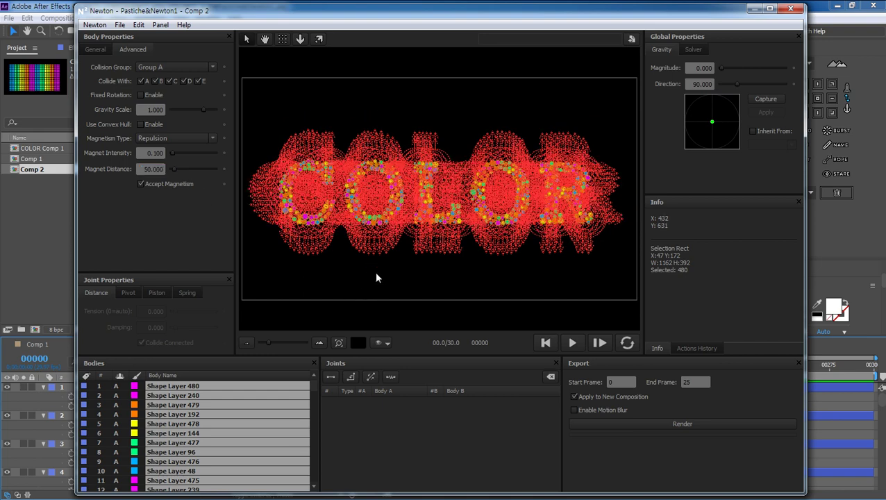
click(374, 278)
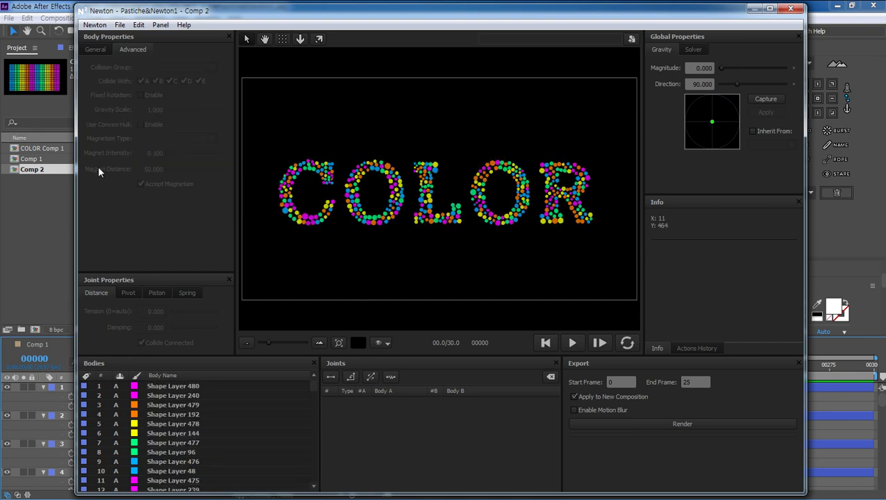
click(572, 342)
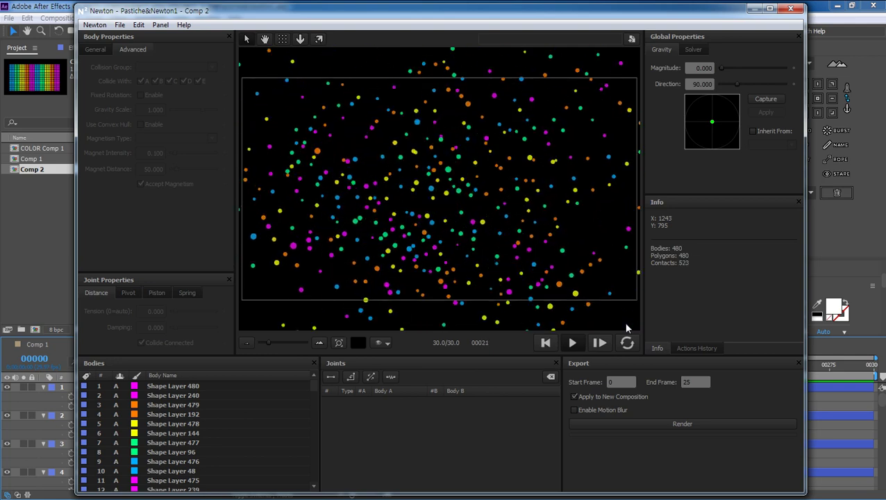
click(546, 342)
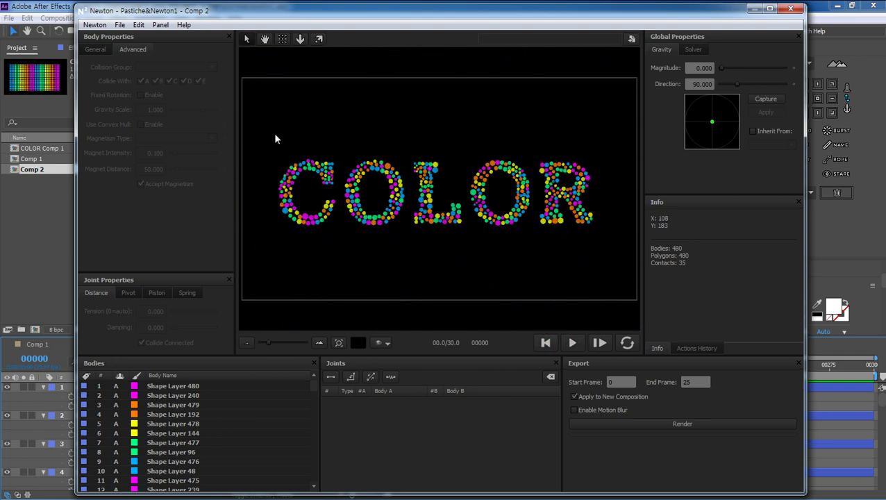
- Set the dots' Magnet Intensity to 0.500 and replay the explosion several times
drag(261, 129, 639, 263)
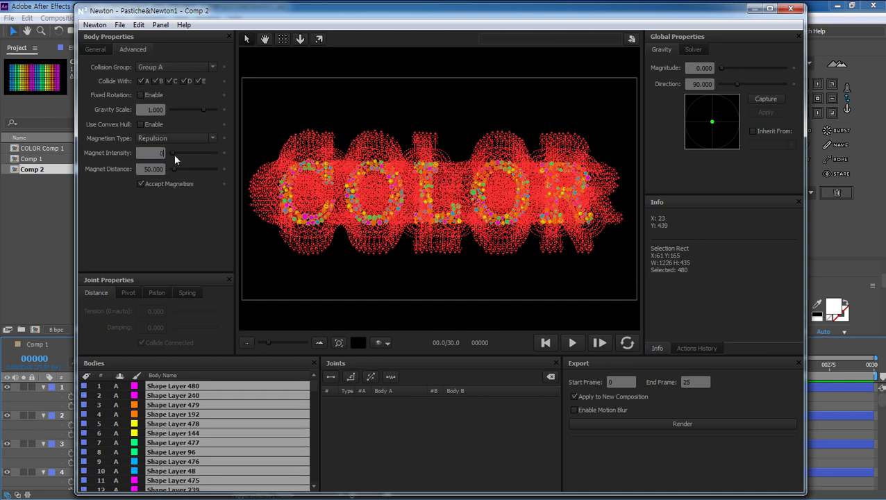
click(150, 153)
text(.500)
click(492, 326)
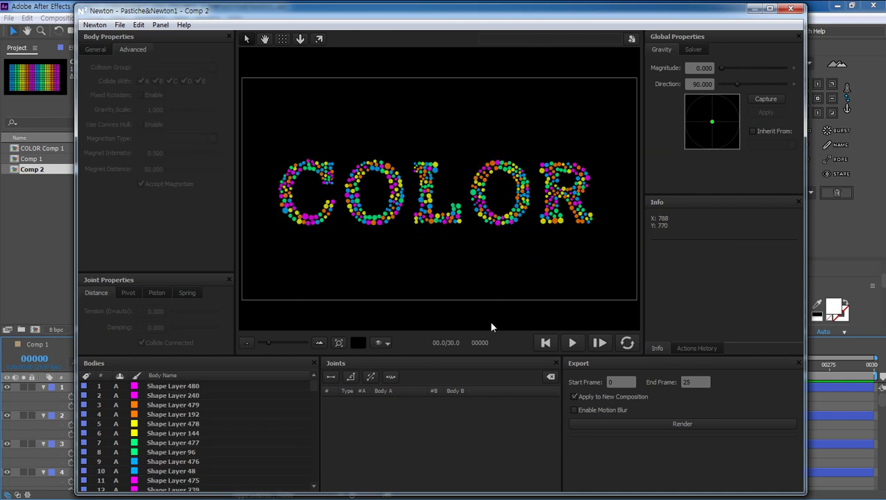
click(580, 342)
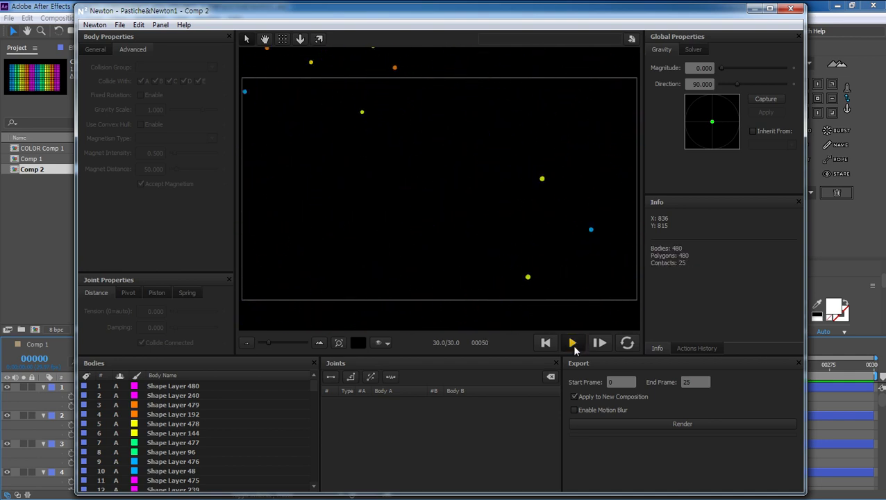
click(546, 345)
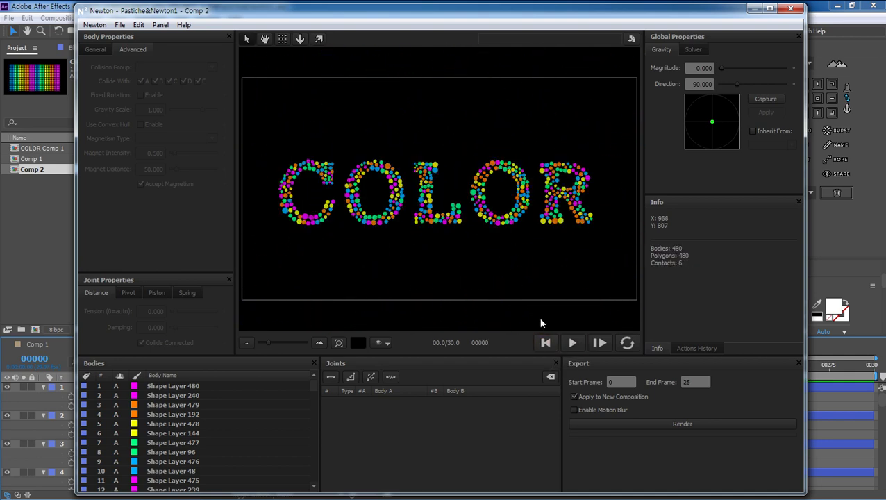
click(573, 342)
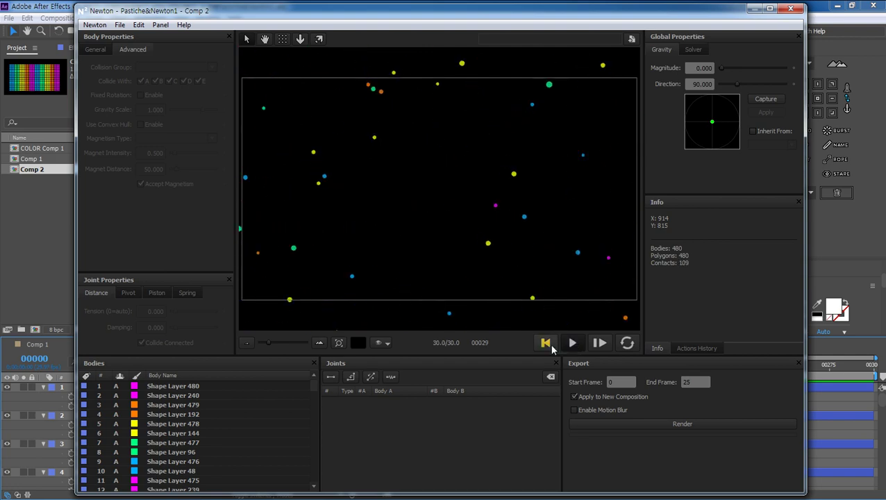
click(546, 345)
click(572, 344)
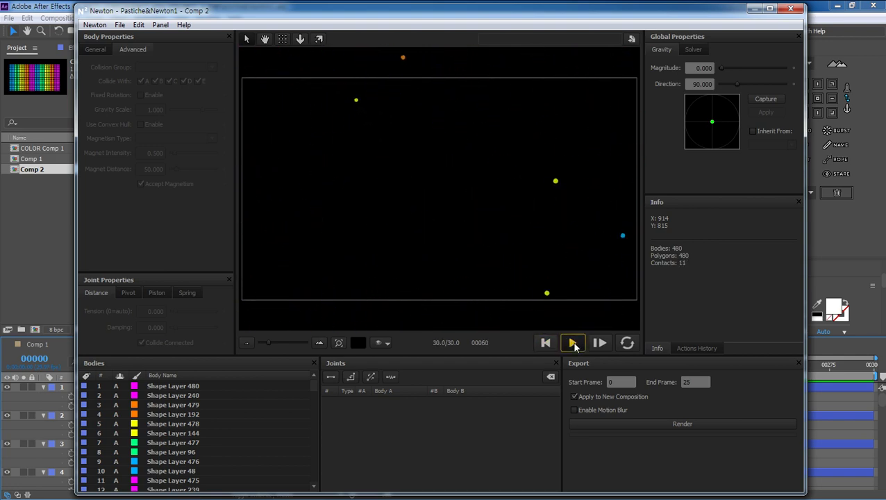
- Raise all dots' Bounciness to 1.000 on the General tab, then play and rewind
click(95, 50)
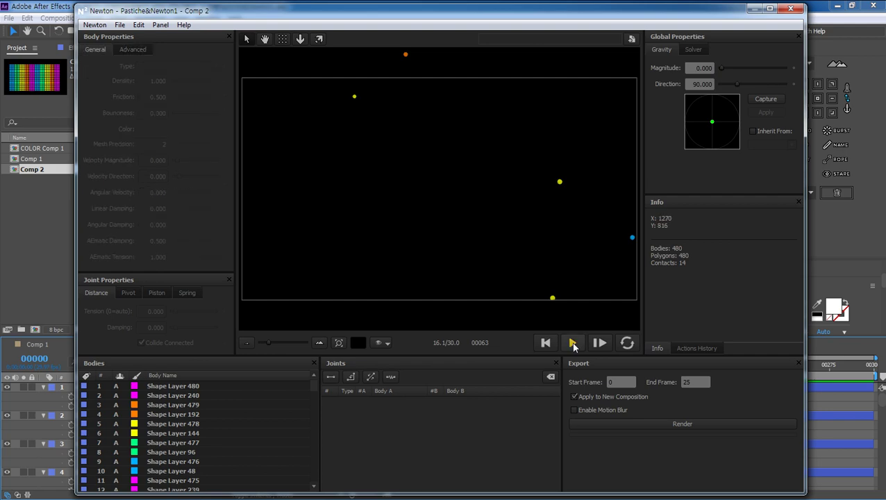
click(546, 343)
drag(265, 127, 604, 255)
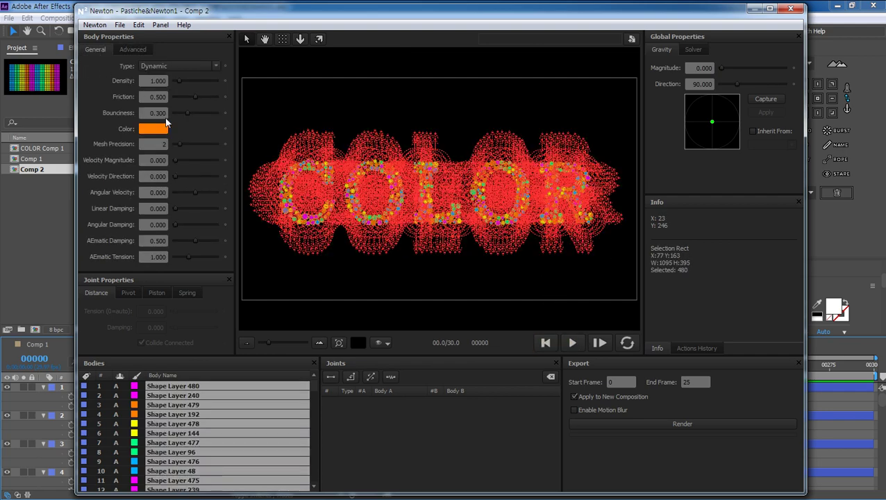
drag(149, 118, 168, 119)
click(387, 192)
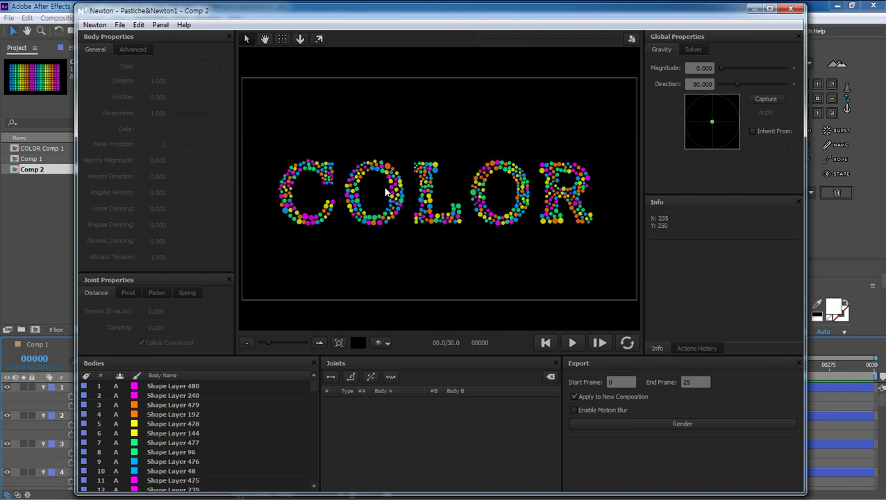
key(space)
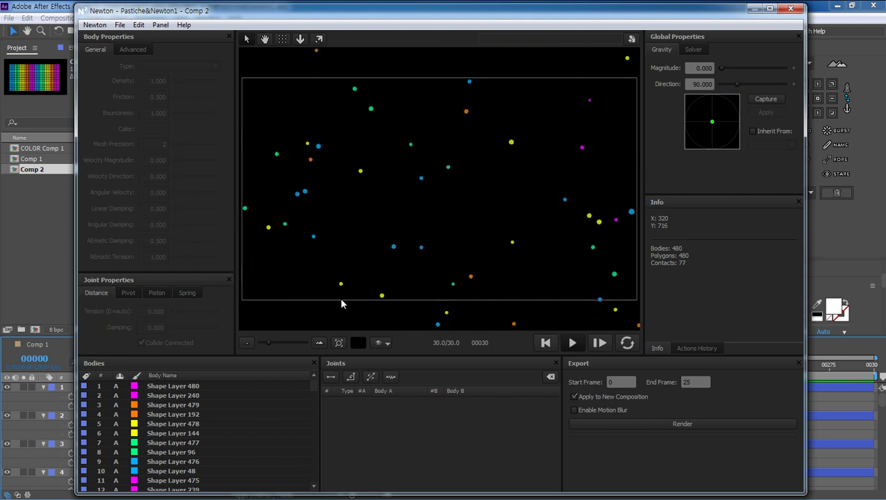
click(546, 343)
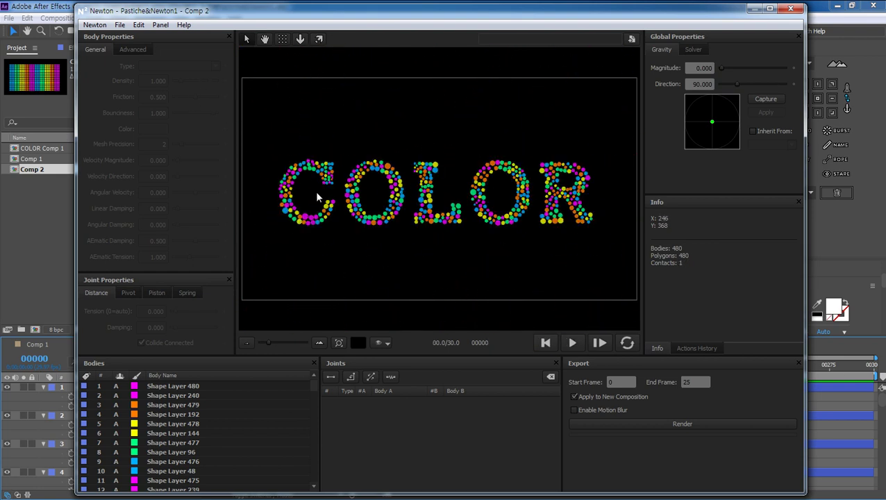
- Set the solver Time Divider to 2.000, then replay the explosion and rewind
click(693, 50)
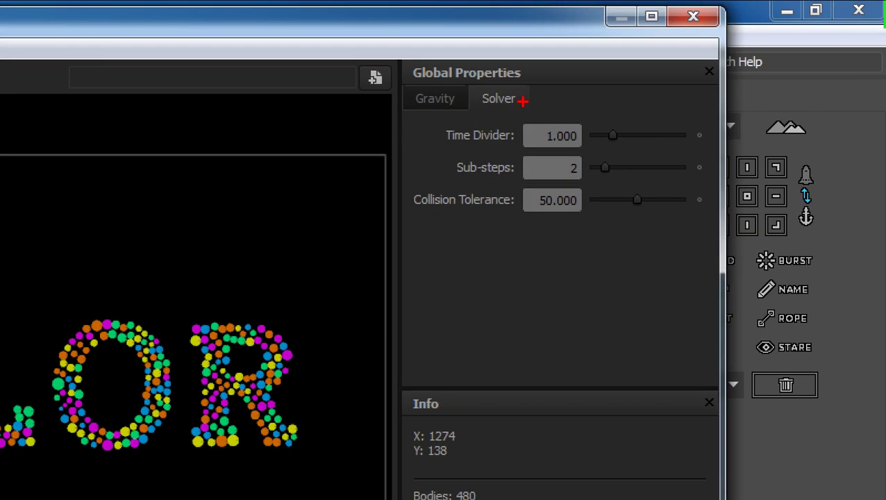
drag(705, 51, 716, 55)
mouse_move(583, 123)
mouse_down()
mouse_move(548, 149)
mouse_move(555, 107)
mouse_up()
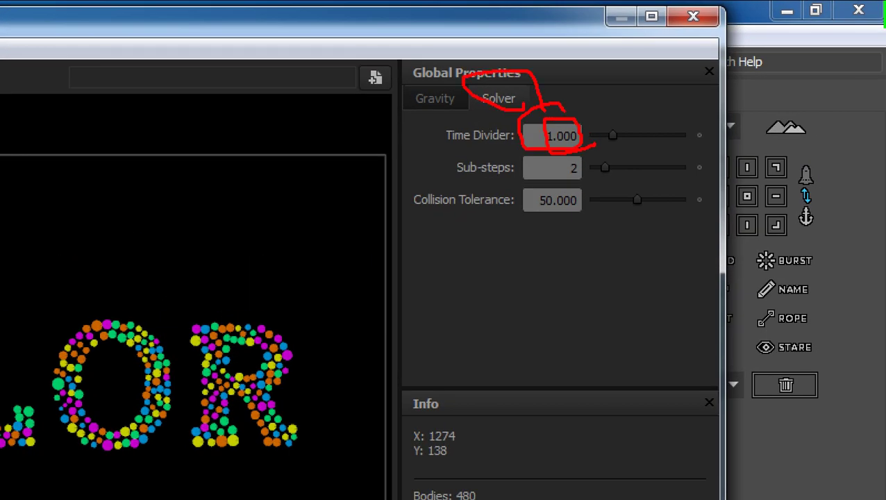
click(711, 72)
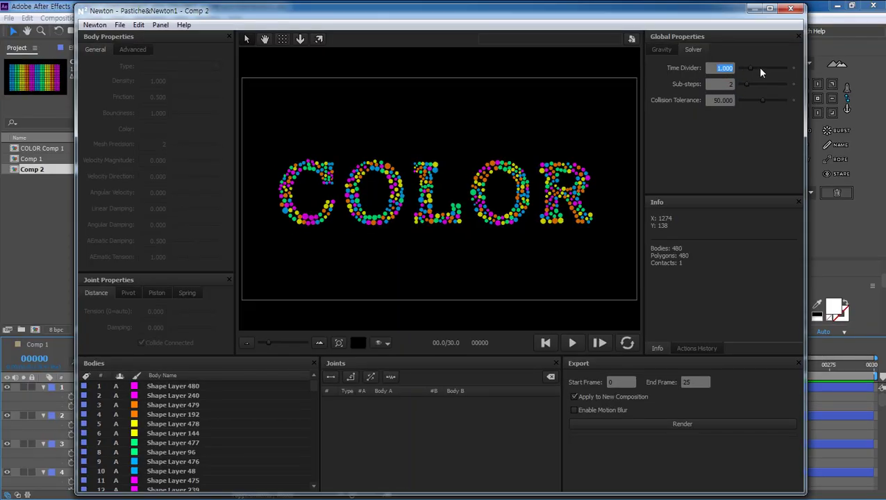
text(2)
key(Return)
click(573, 343)
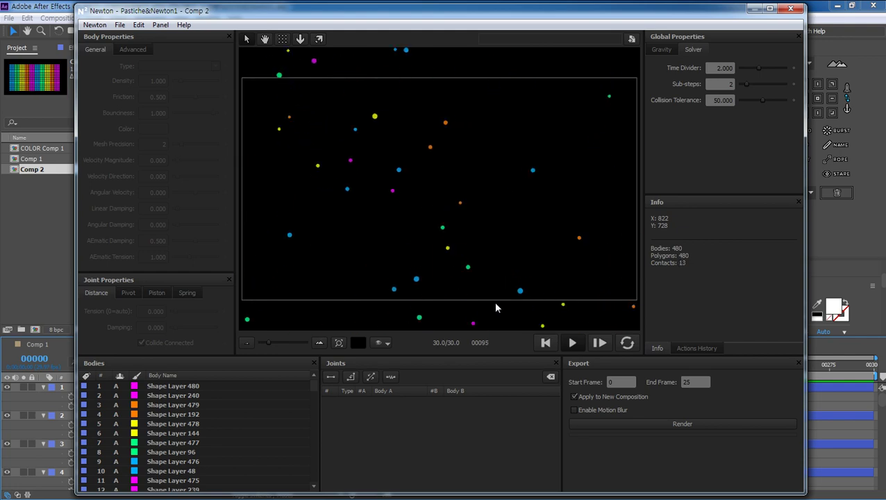
click(545, 342)
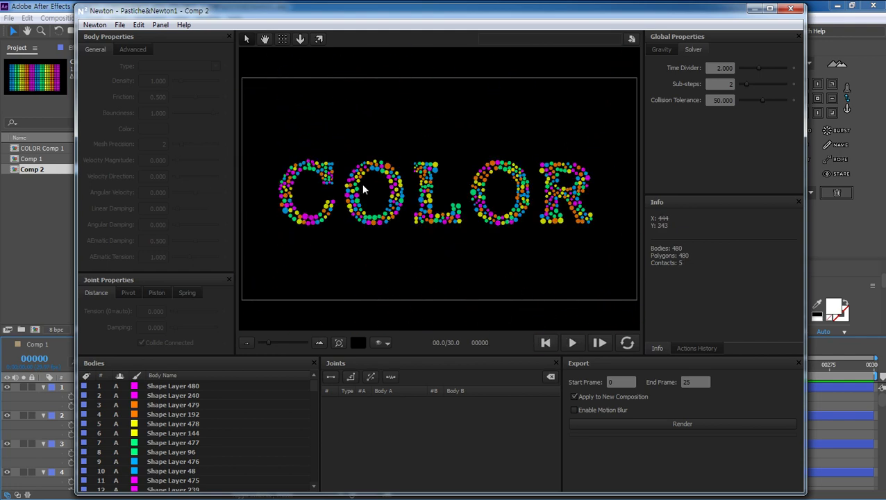
- Select all 480 dots and give them bounciness 1.5 and linear damping 0.2
drag(261, 131, 629, 254)
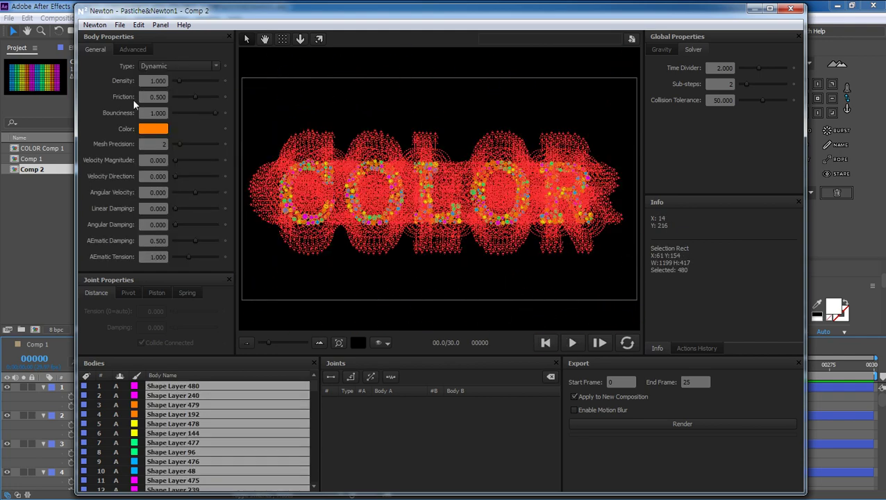
click(156, 116)
click(154, 210)
text(0.200)
- Play and rewind the simulation, then set the export end frame to 150
click(352, 287)
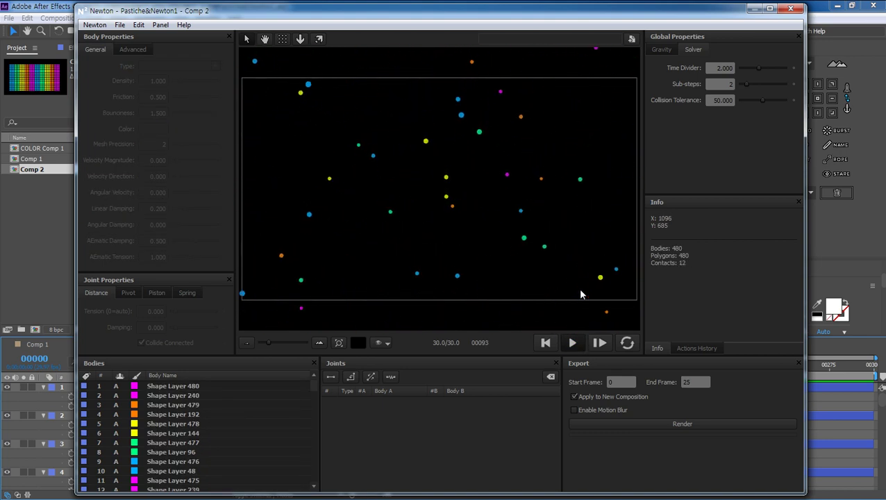
click(546, 342)
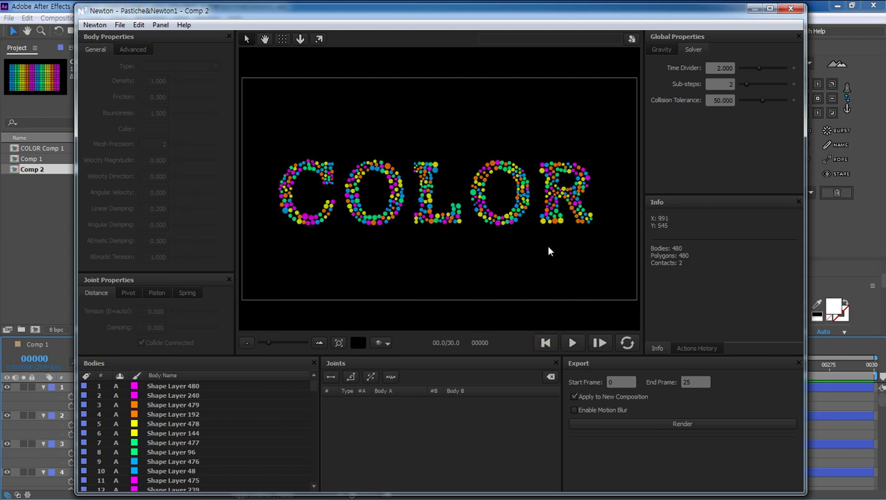
double_click(692, 386)
text(150)
- Render the 150-frame simulation into a new composition and dismiss the solve-complete message
click(669, 424)
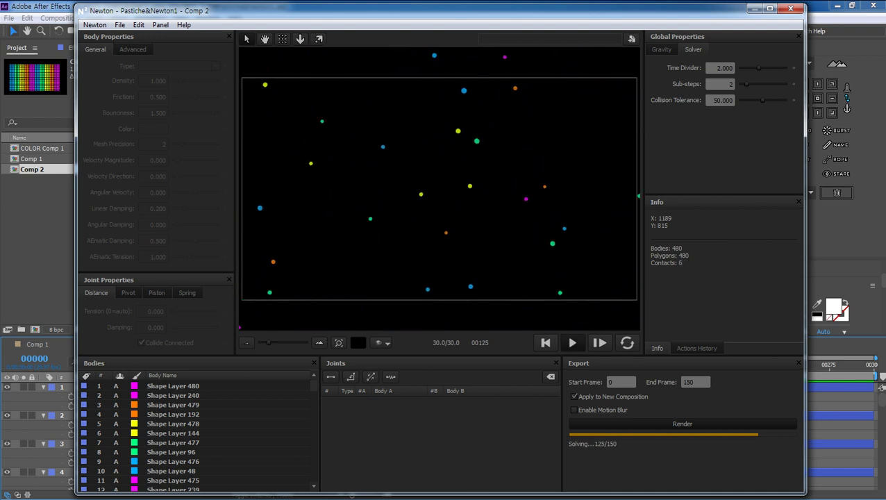
key(Return)
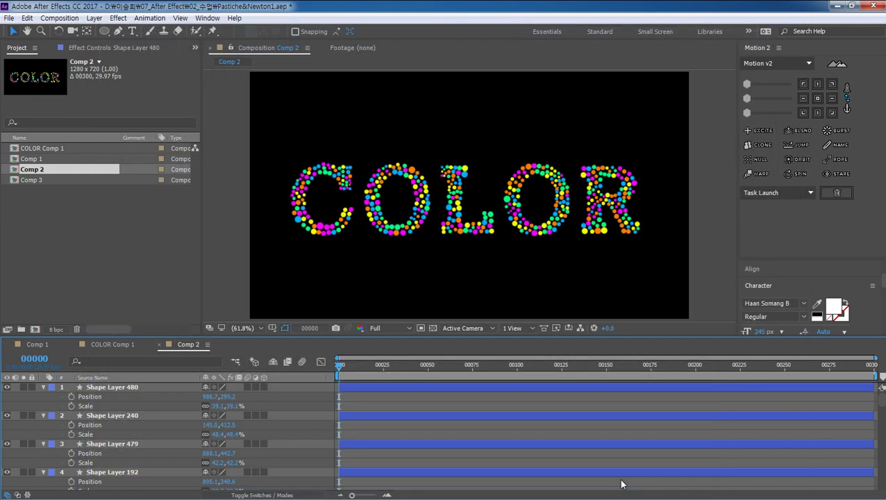
- Open Comp 3 and preview its 480 dot layers bursting outward from COLOR
click(64, 231)
click(35, 181)
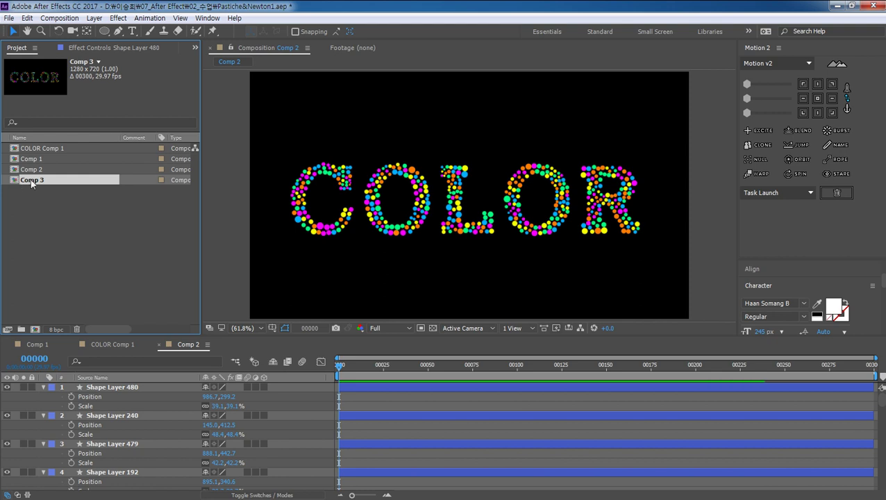
double_click(31, 180)
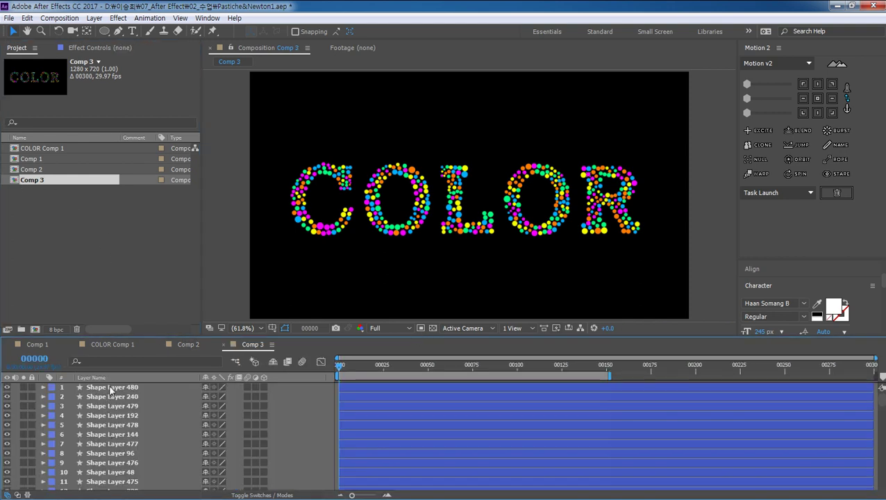
click(110, 387)
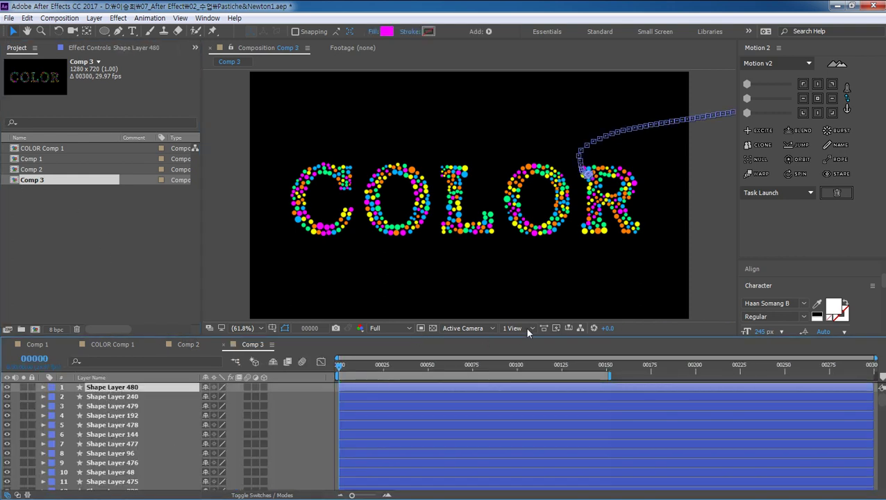
click(476, 288)
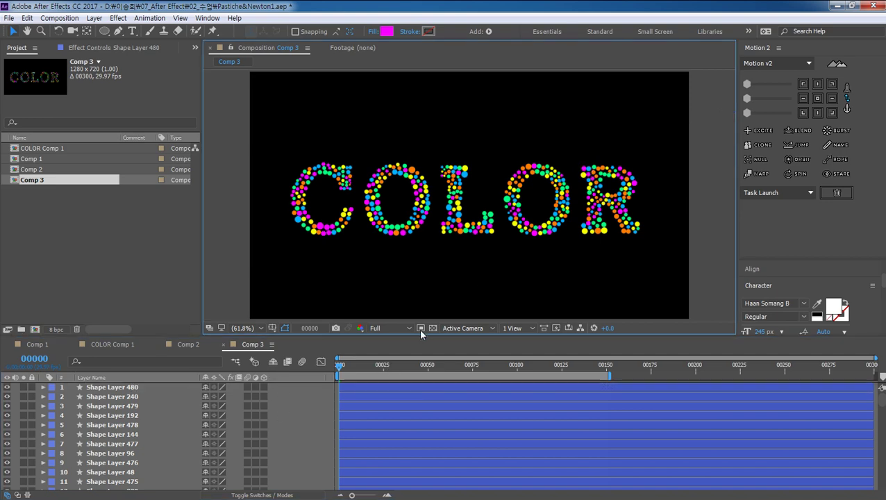
key(space)
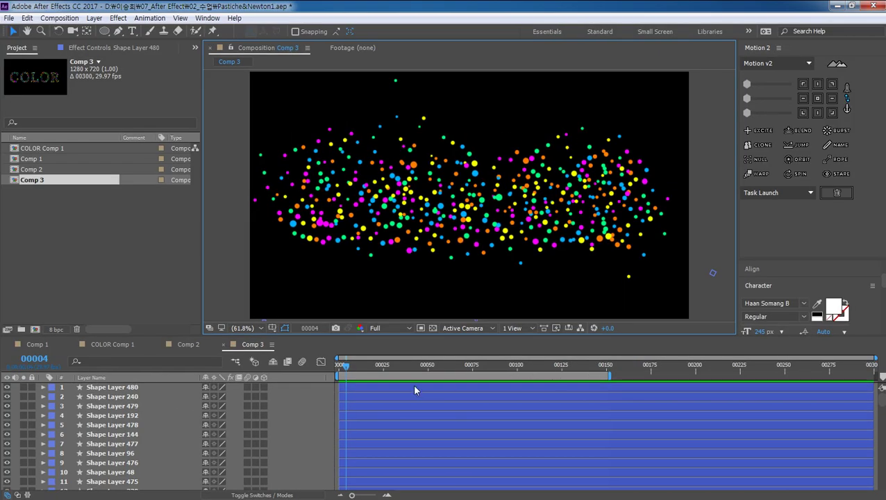
- Trim Comp 3 to its 151-frame work area, preview it, and return to frame 0
right_click(413, 379)
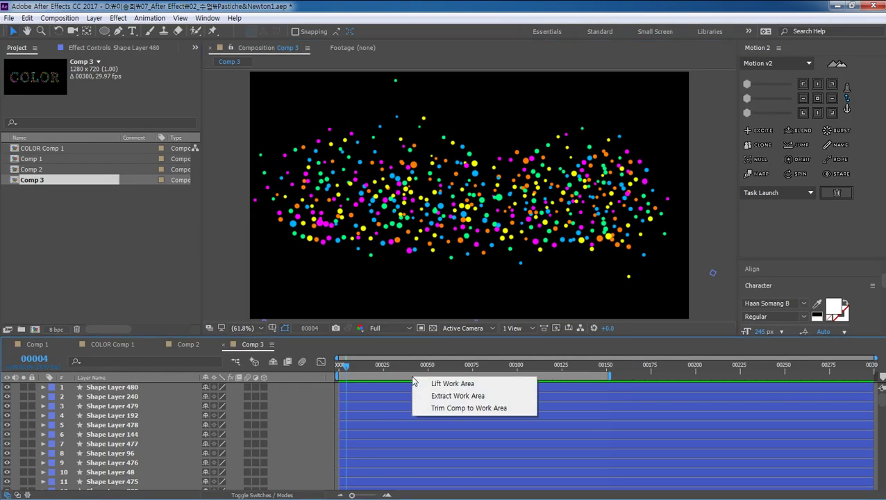
click(469, 408)
key(space)
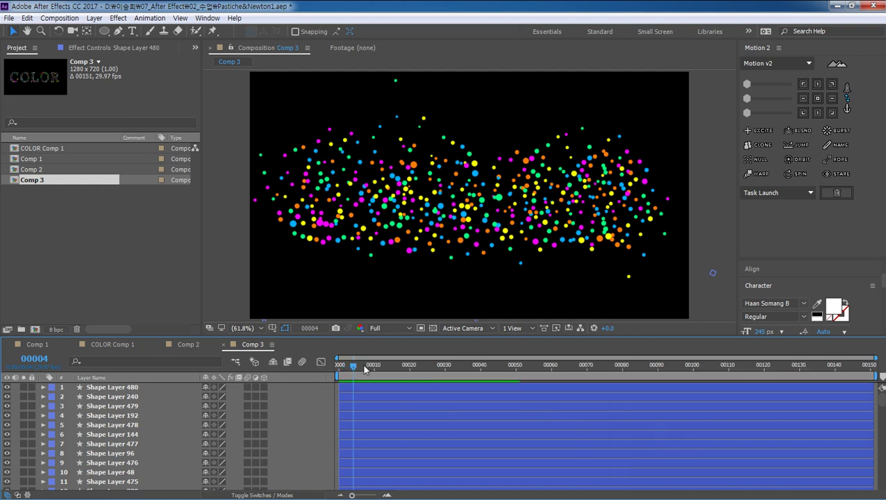
drag(813, 374, 291, 369)
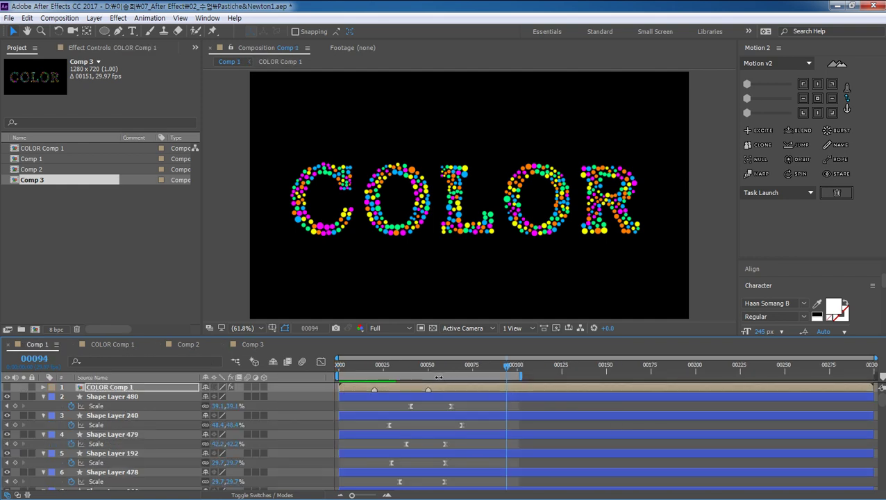
- Select Comp 1 and Comp 3 together in the Project panel
right_click(436, 379)
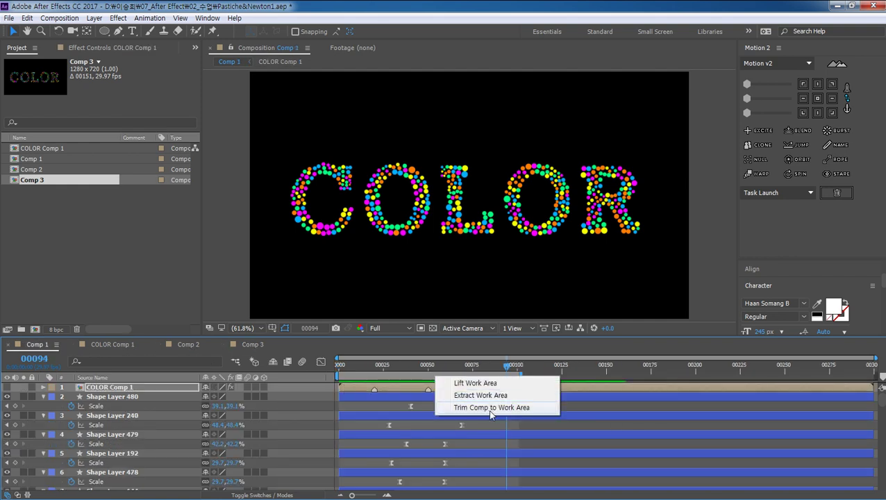
click(590, 386)
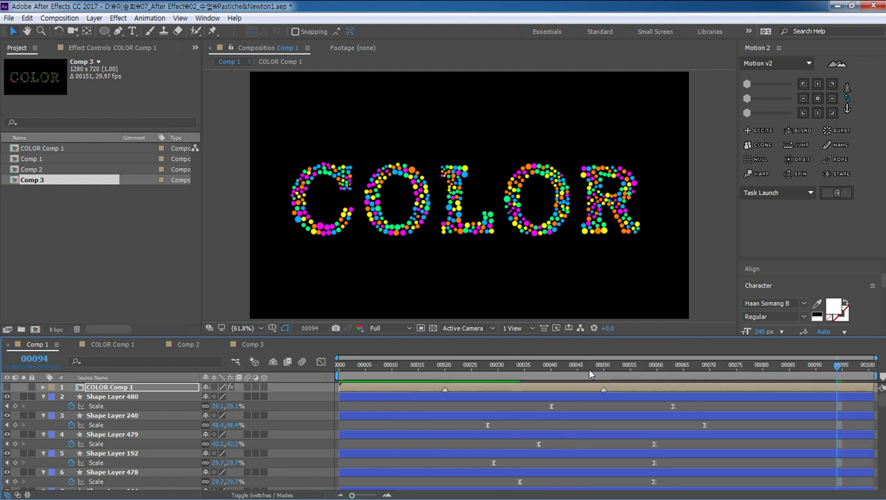
click(96, 238)
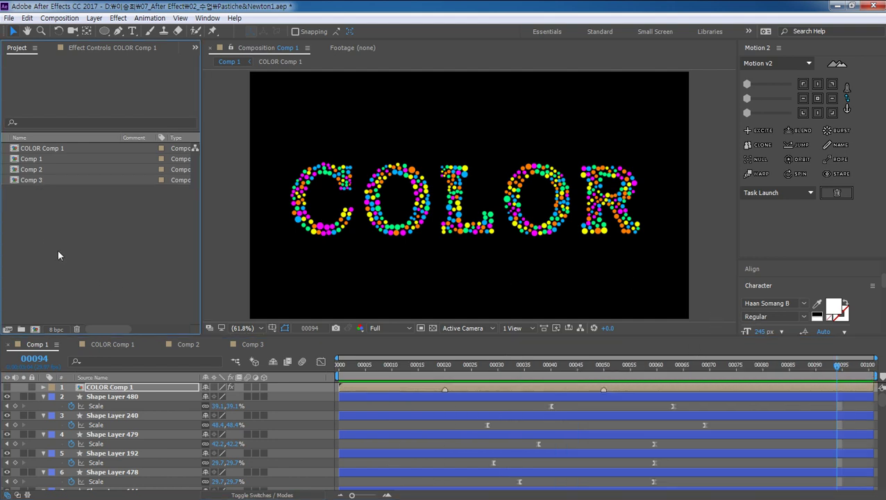
click(35, 161)
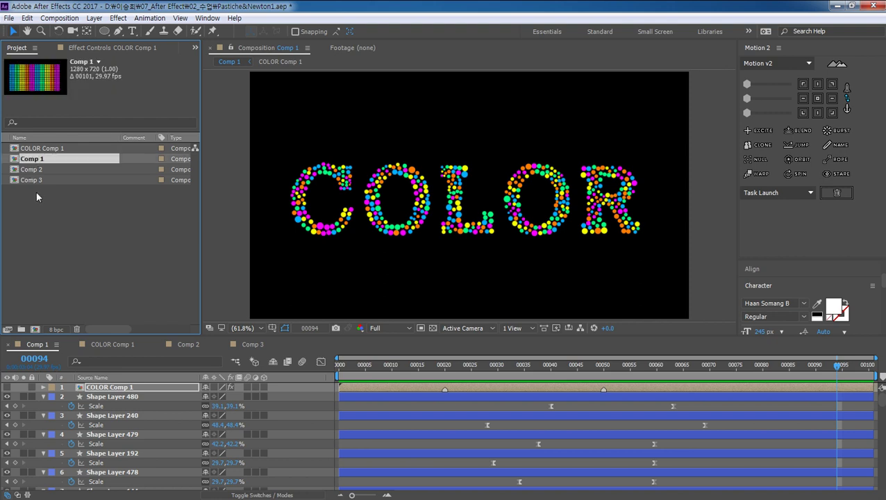
ctrl+click(30, 180)
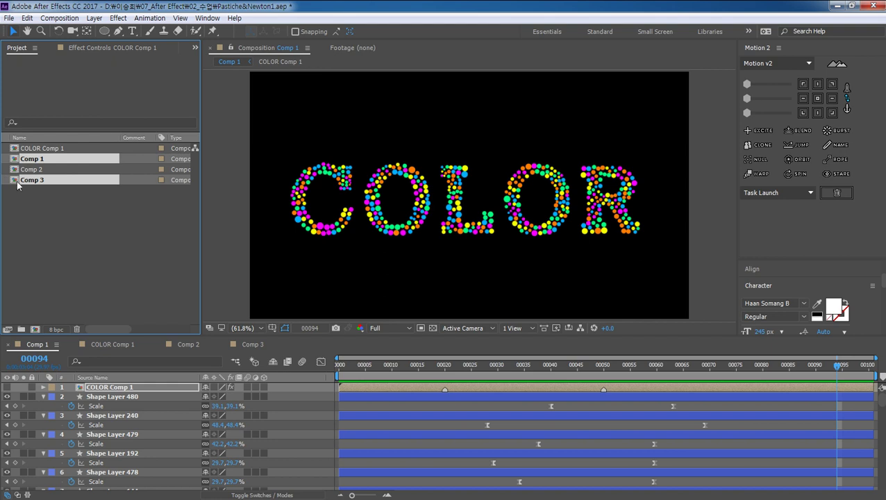
- Create Comp 4 from Comp 1 and Comp 3 as one composition with sequenced layers
drag(18, 184, 38, 333)
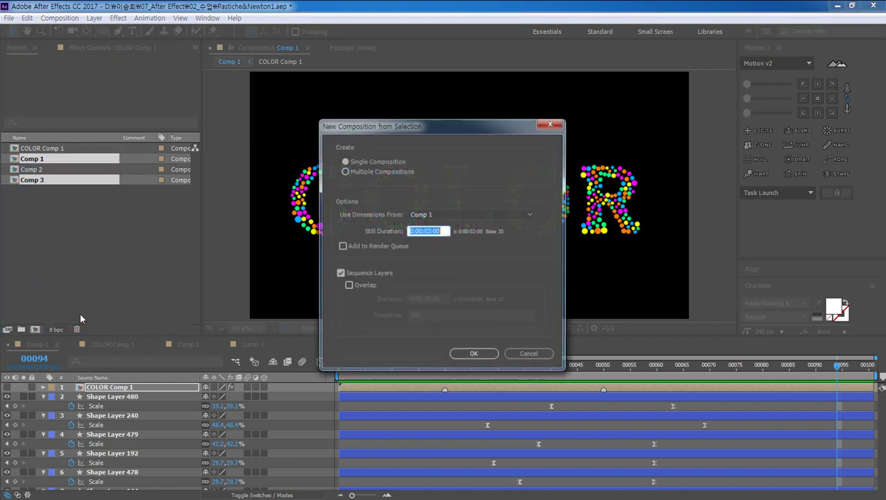
click(364, 161)
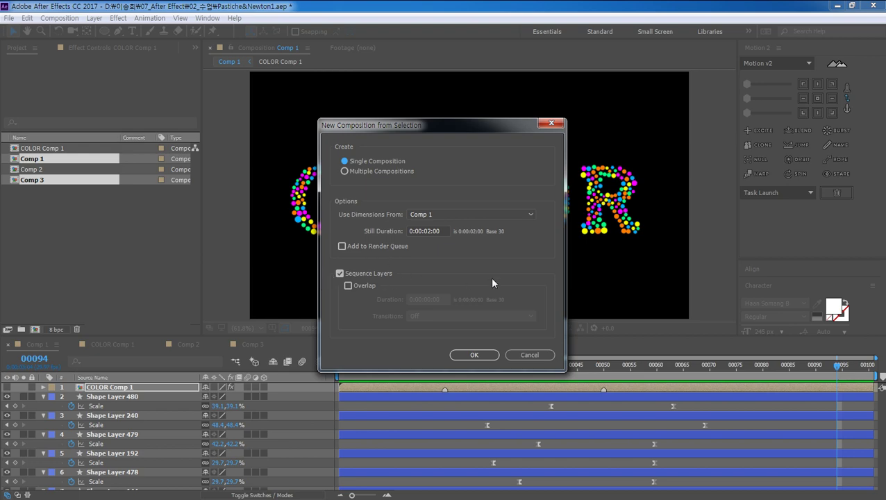
click(486, 357)
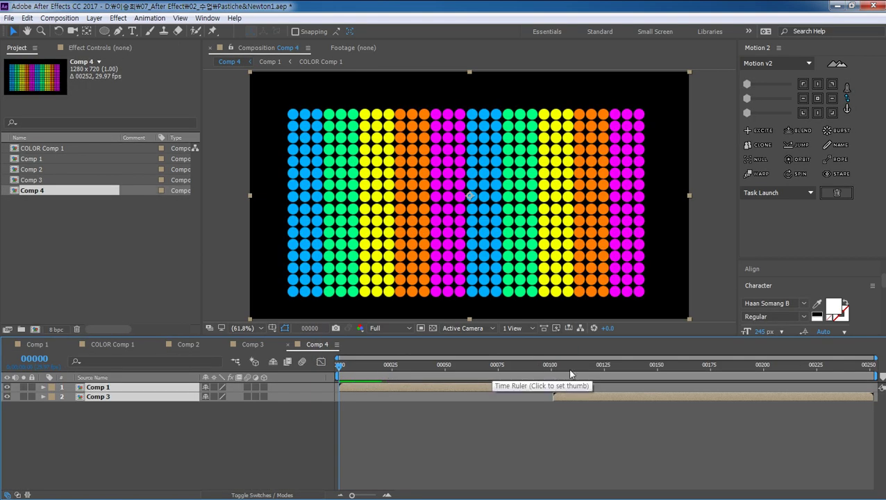
- Check the Comp 1 and Comp 3 layers, then preview Comp 4 from grid to explosion
click(146, 437)
click(116, 389)
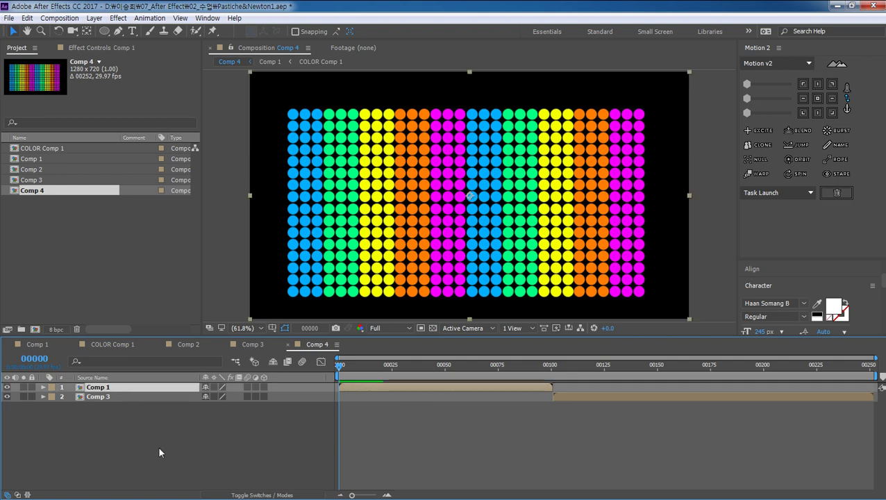
click(112, 395)
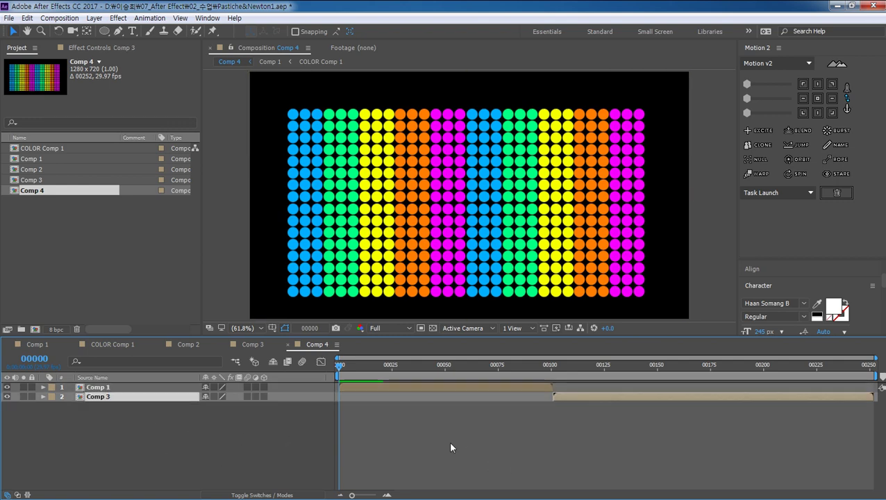
click(452, 459)
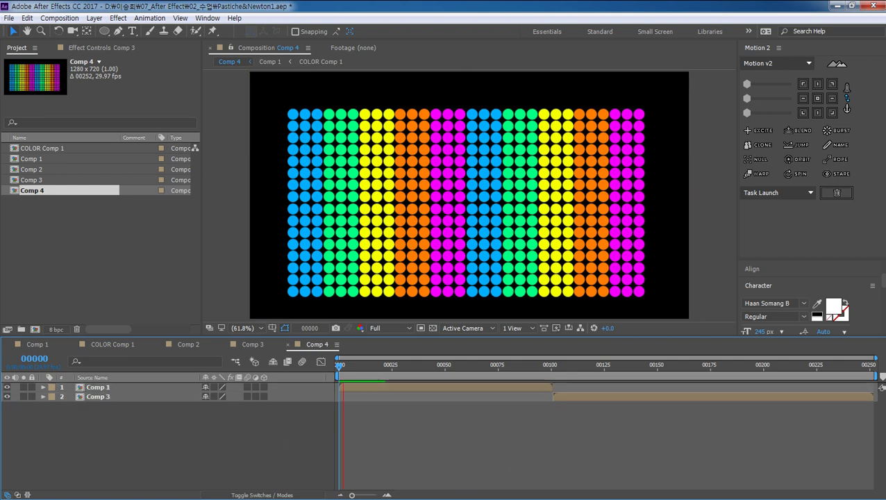
key(space)
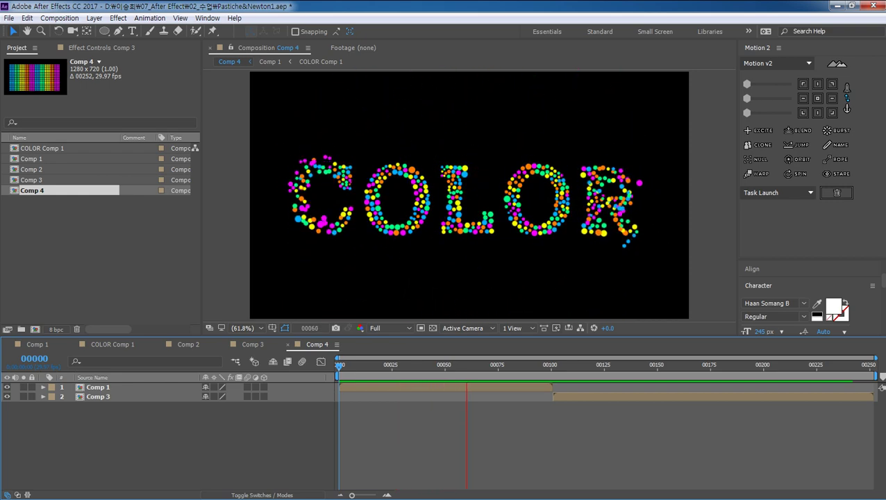